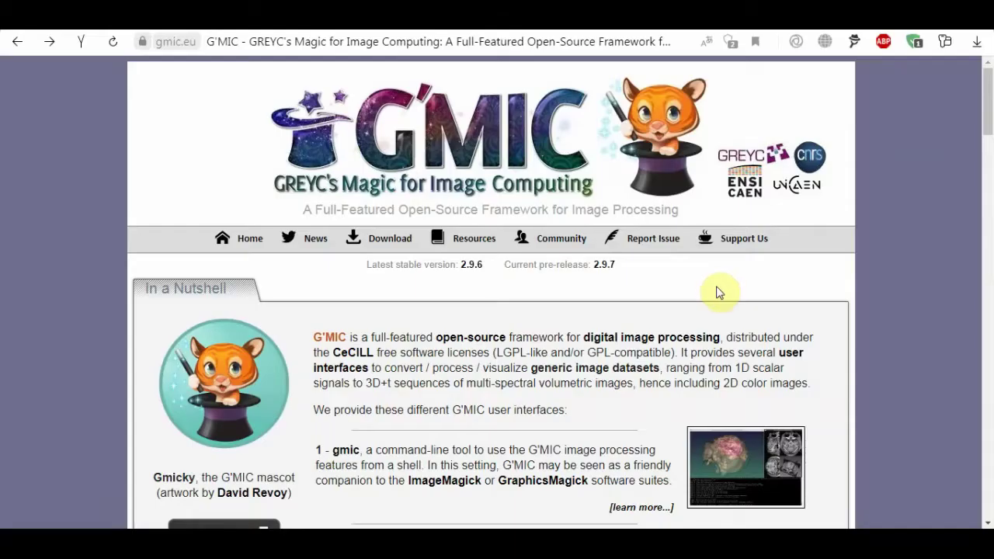
Enlarge and close the gmic command-line and G'MIC-Qt plug-in screenshots on gmic.eu.
scroll(718, 292, down, 1)
scroll(718, 292, down, 1)
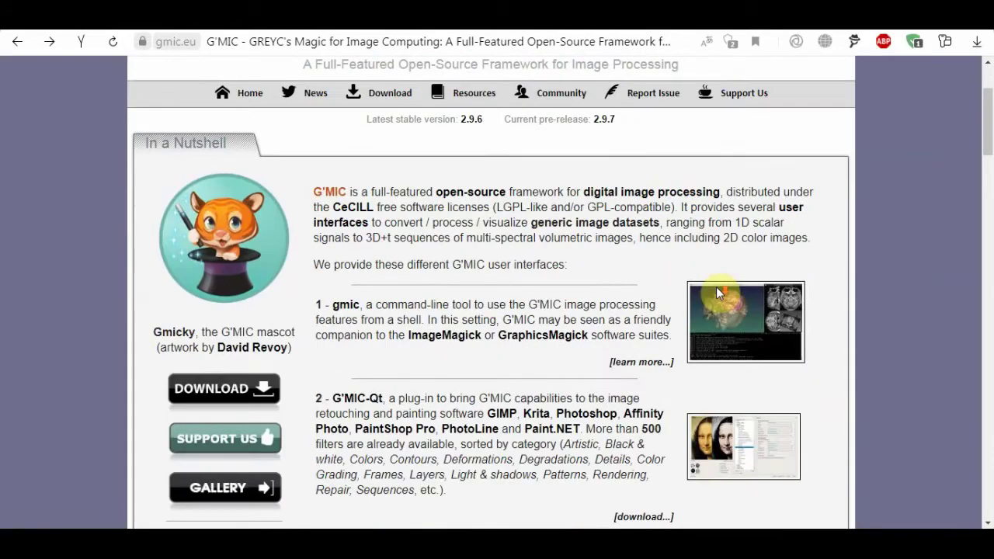
scroll(714, 282, down, 1)
click(728, 276)
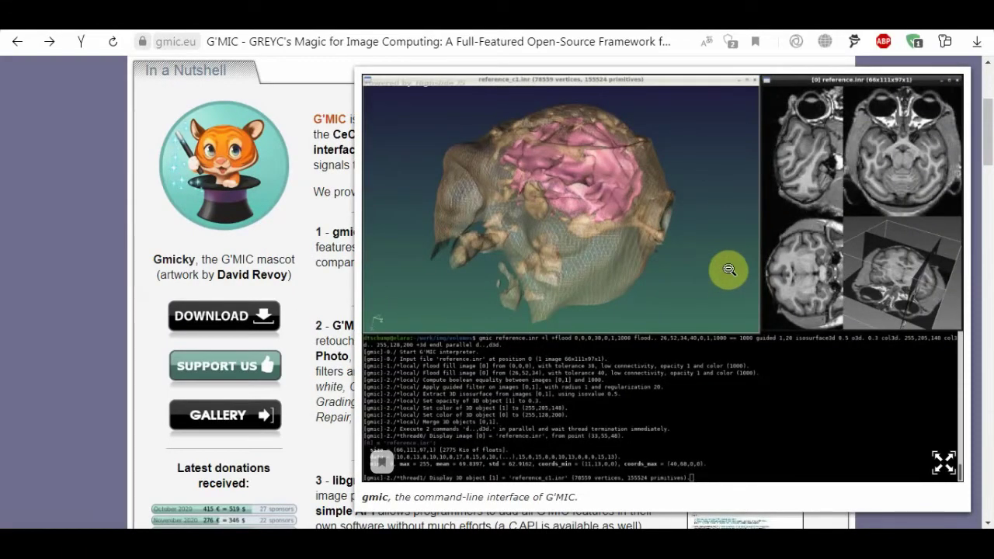
click(728, 268)
scroll(728, 269, down, 1)
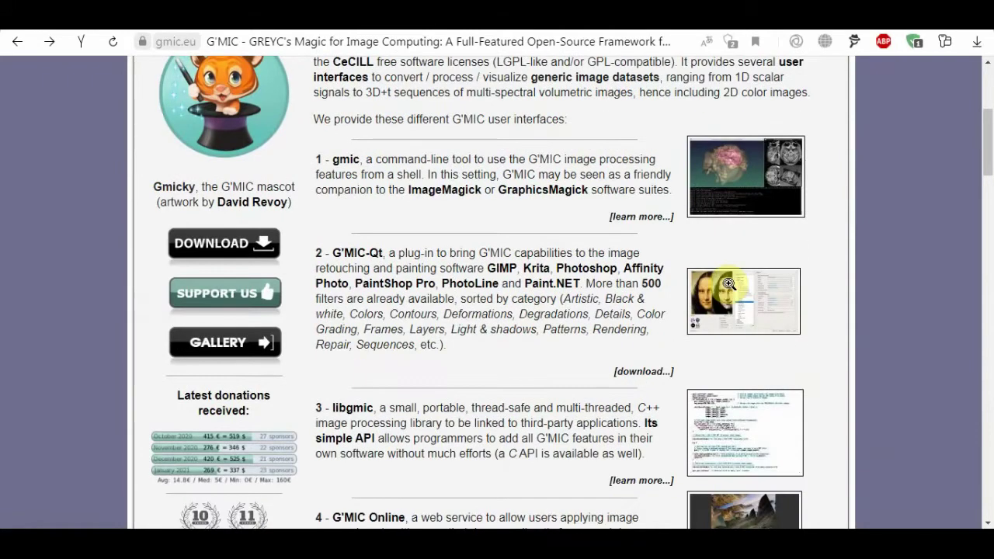
scroll(728, 284, down, 1)
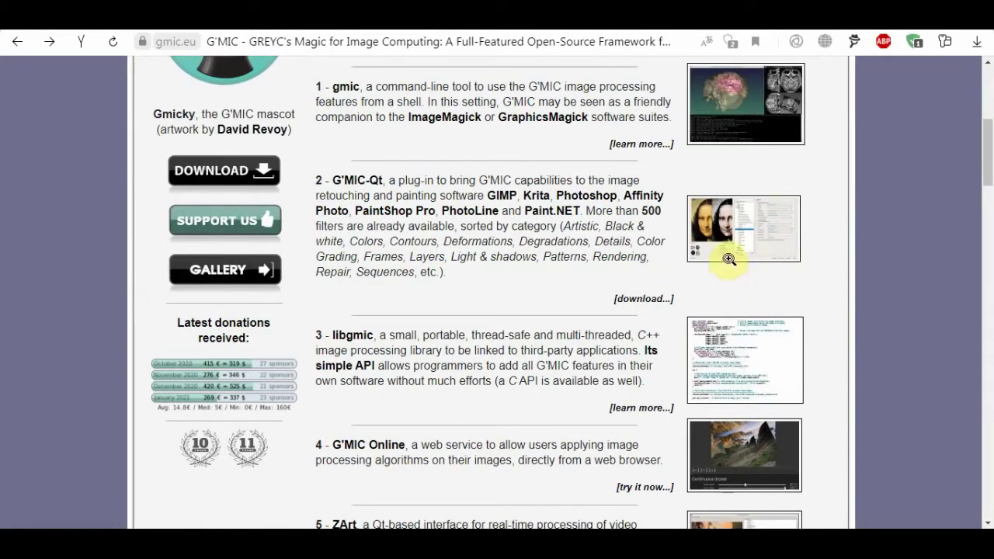
click(733, 247)
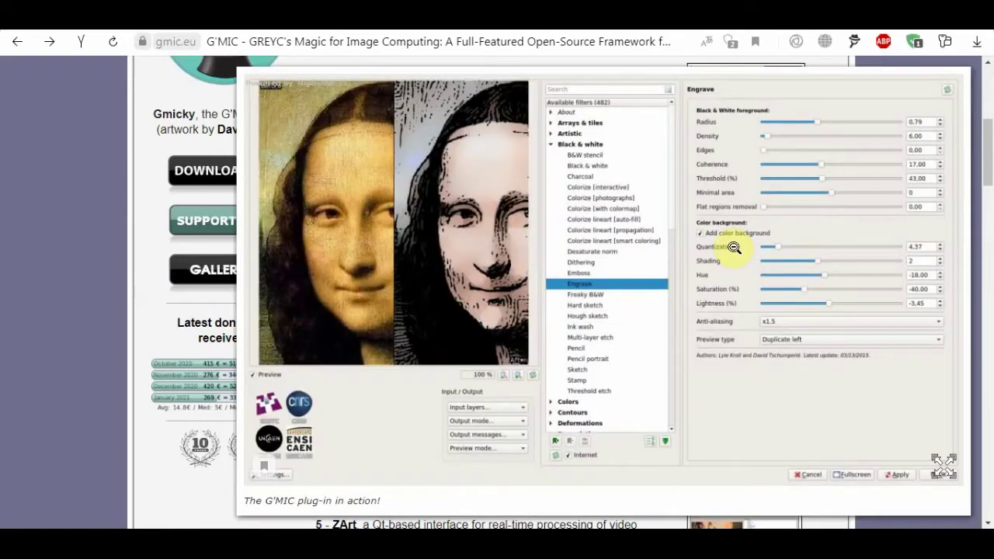
click(733, 247)
View the libgmic code, G'MIC Online and ZArt screenshots enlarged, then scroll further down.
scroll(733, 245, down, 2)
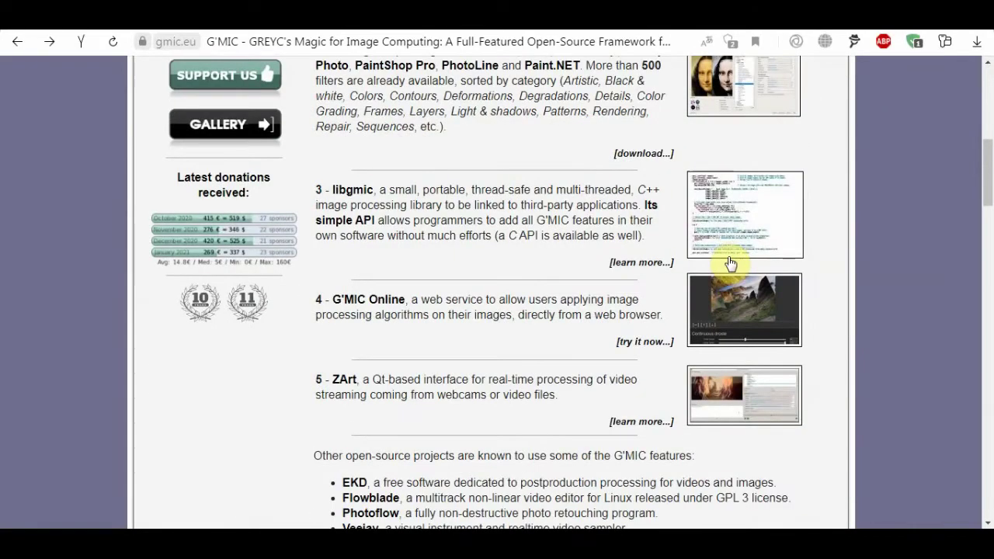
click(735, 237)
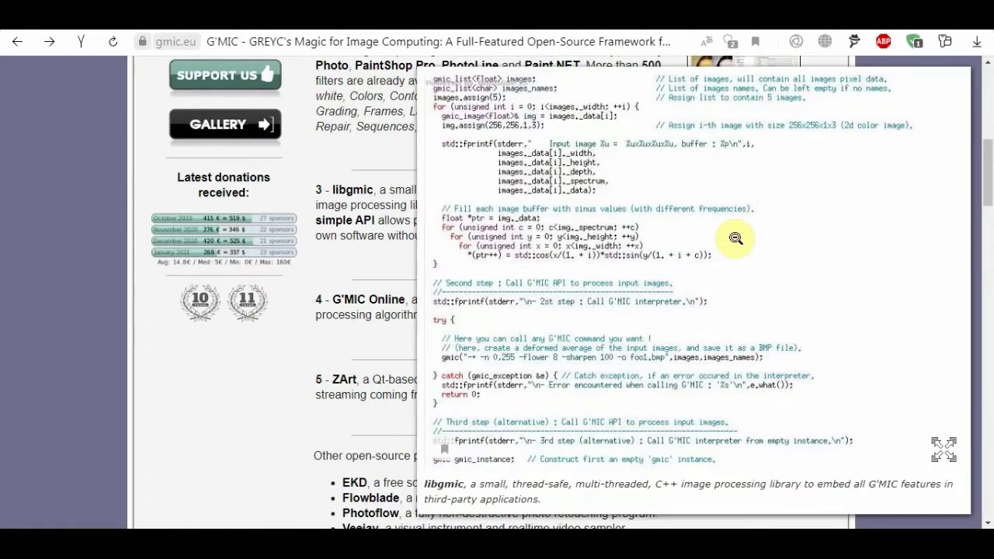
click(734, 237)
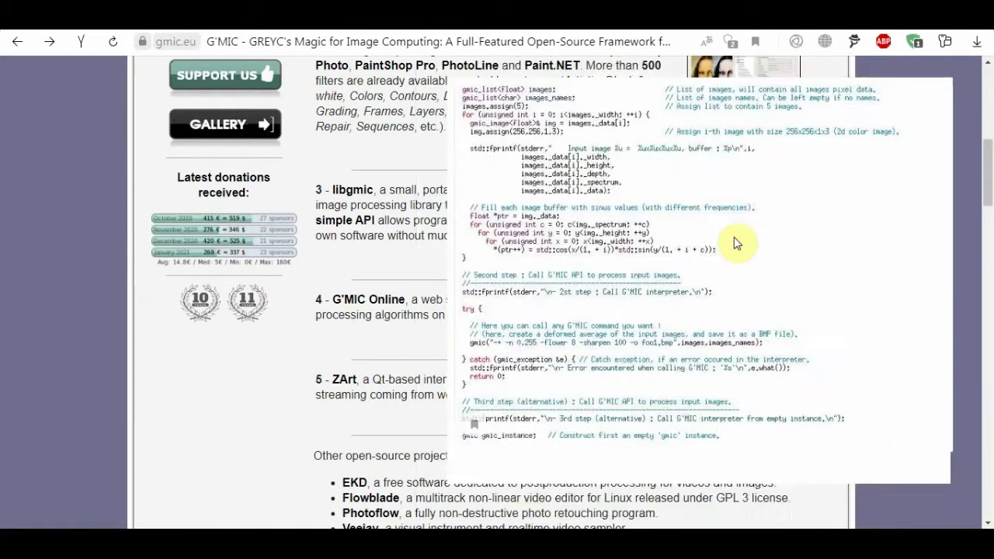
scroll(705, 269, down, 1)
scroll(705, 269, down, 1)
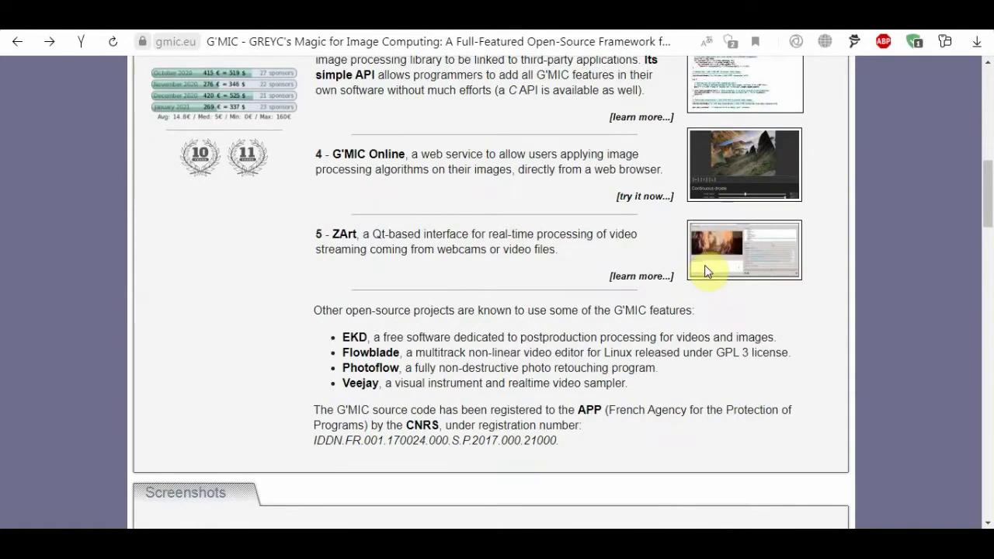
click(736, 195)
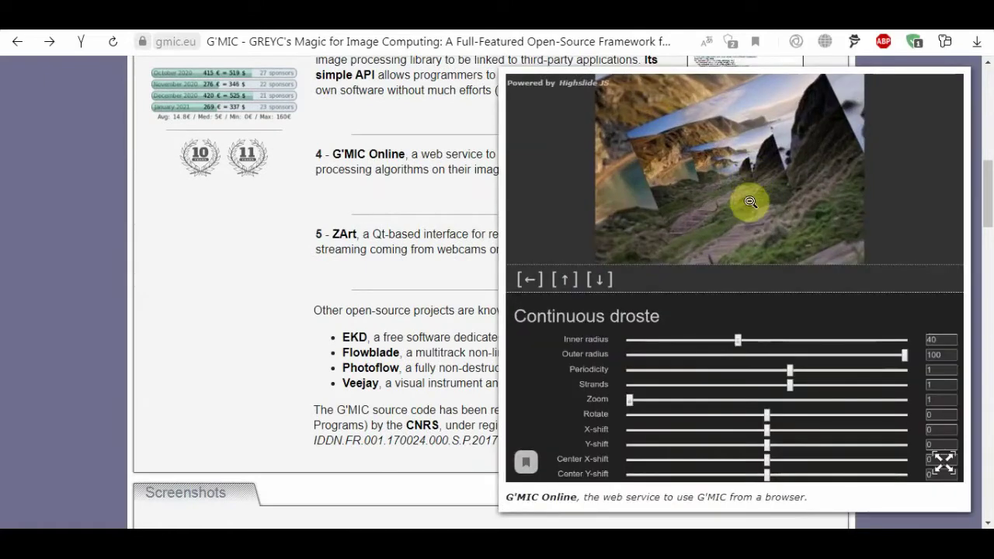
click(750, 202)
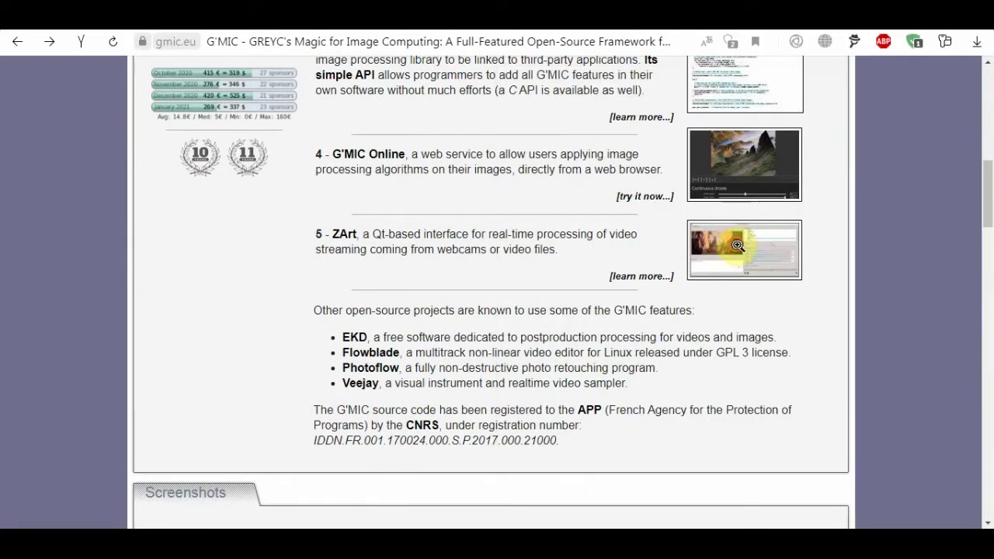
click(737, 245)
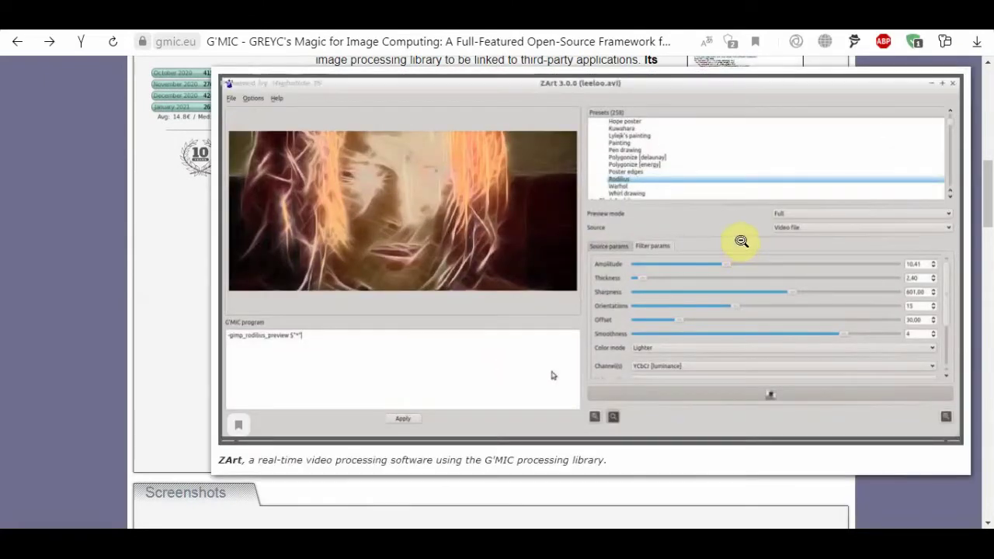
click(739, 244)
scroll(738, 261, down, 2)
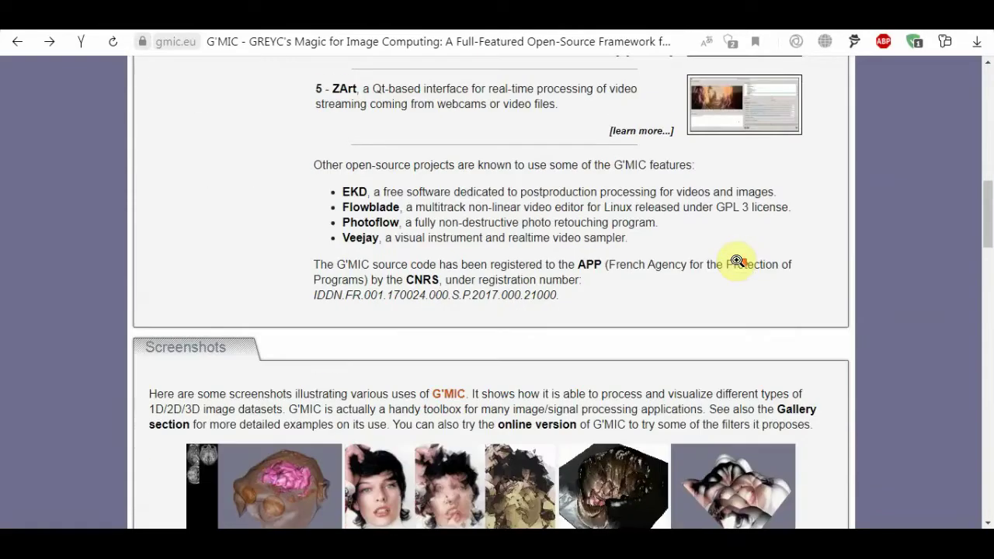
scroll(737, 259, down, 3)
scroll(738, 260, down, 2)
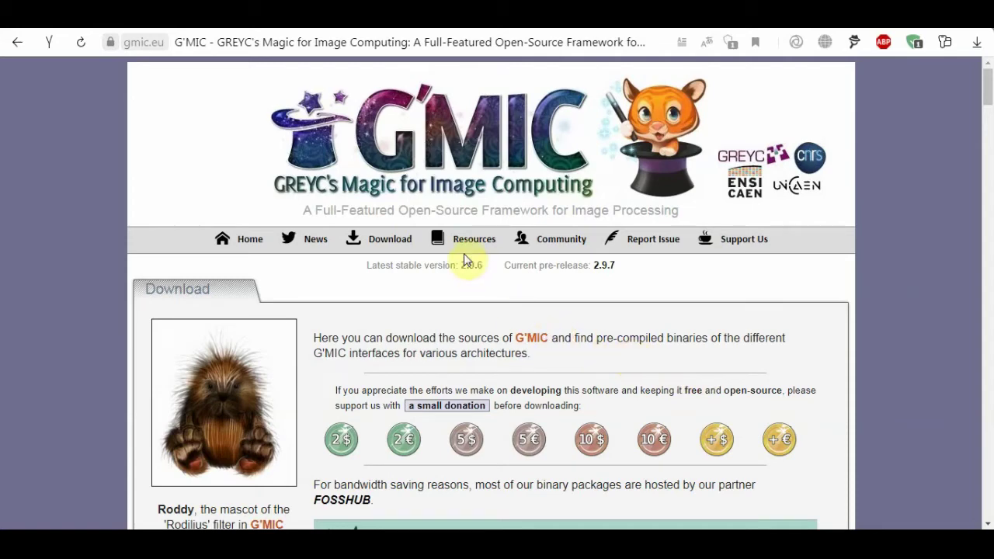
Browse the 10-video G'MIC Video Tutorials playlist, then return to the G'MIC Download page.
mouse_move(460, 245)
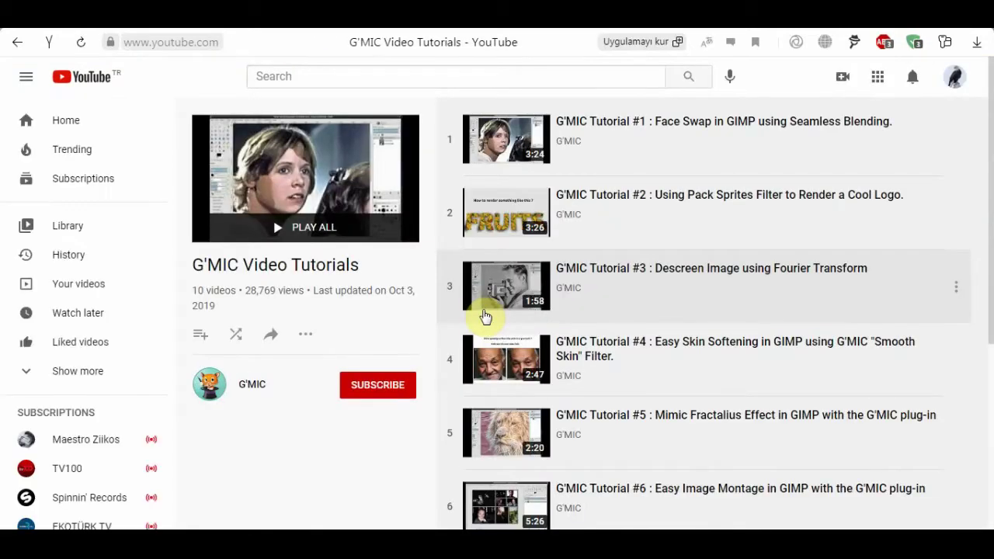
scroll(485, 317, down, 4)
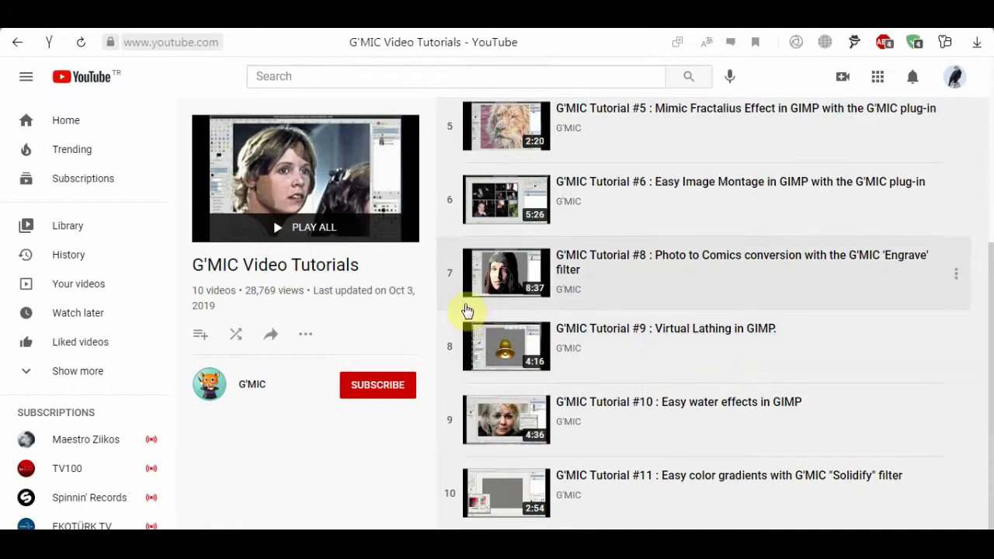
key(alt+Left)
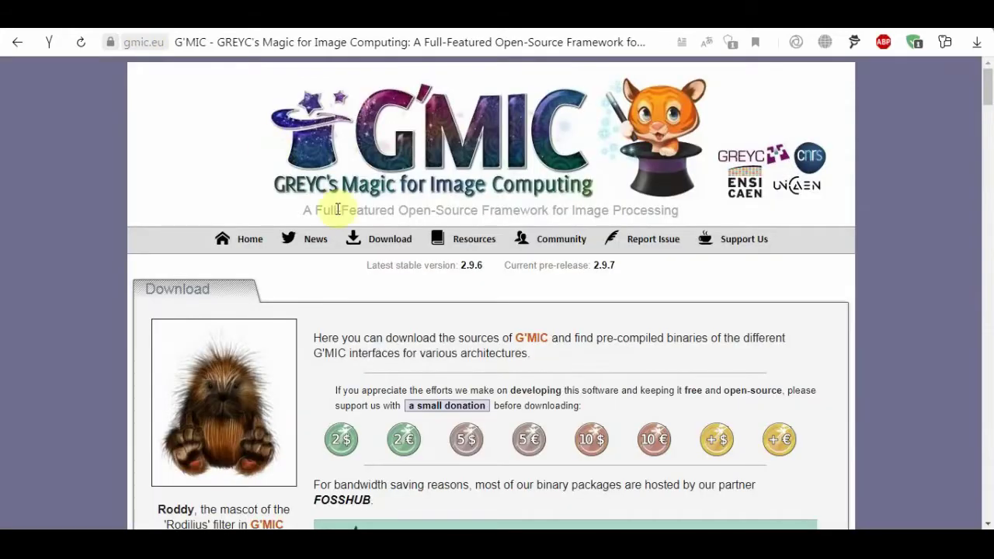
mouse_move(442, 241)
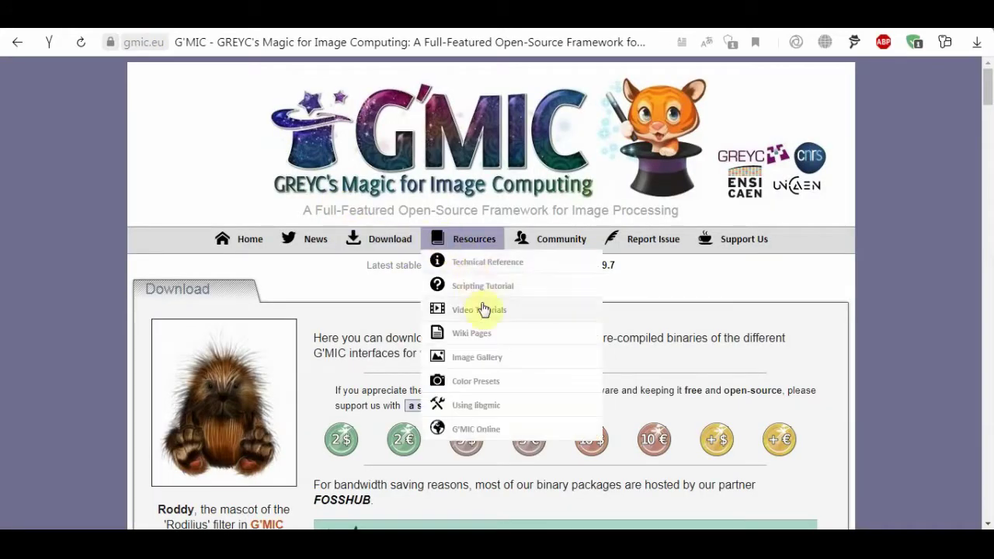
Open G'MIC Online, expand the Artistic category and scroll to the Lylejk's painting thumbnail.
click(478, 433)
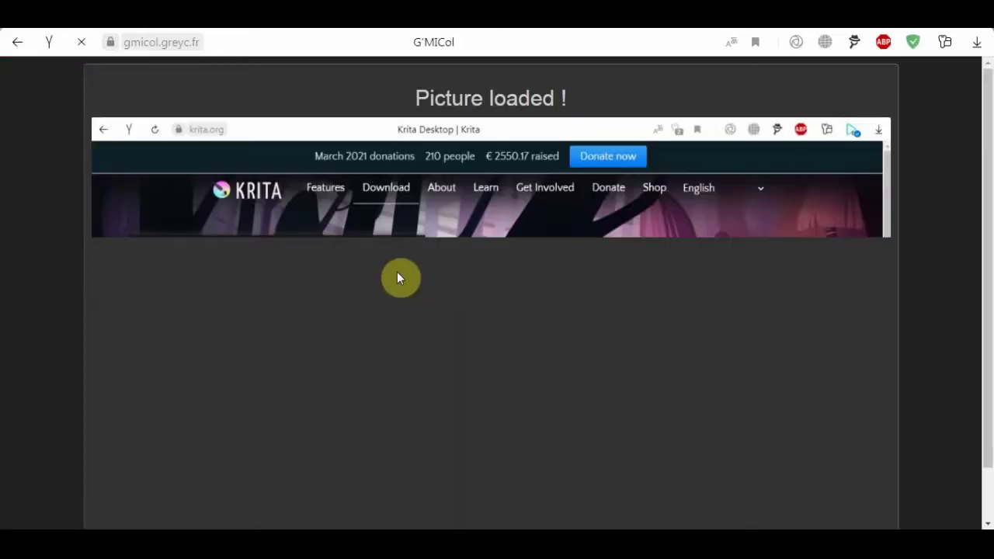
scroll(397, 271, down, 1)
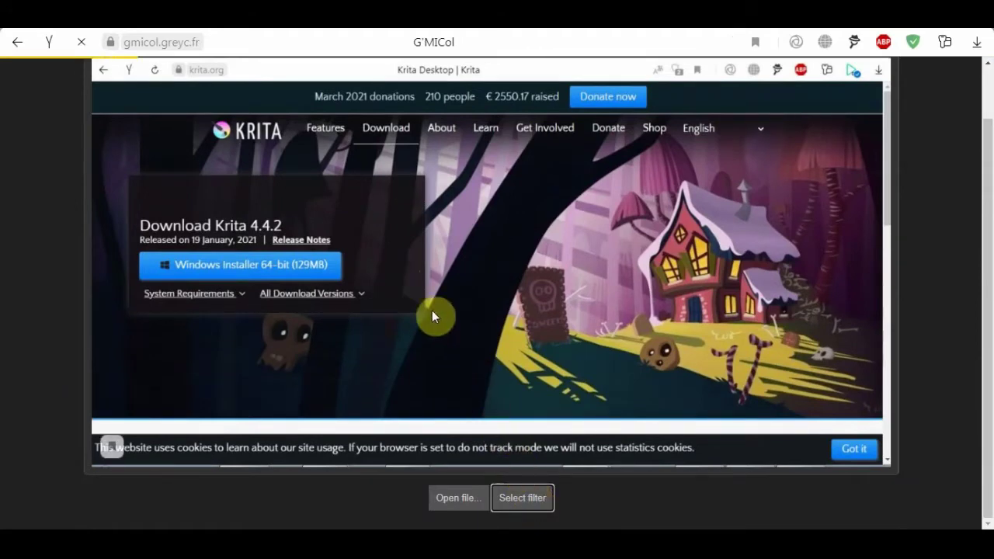
scroll(431, 310, down, 1)
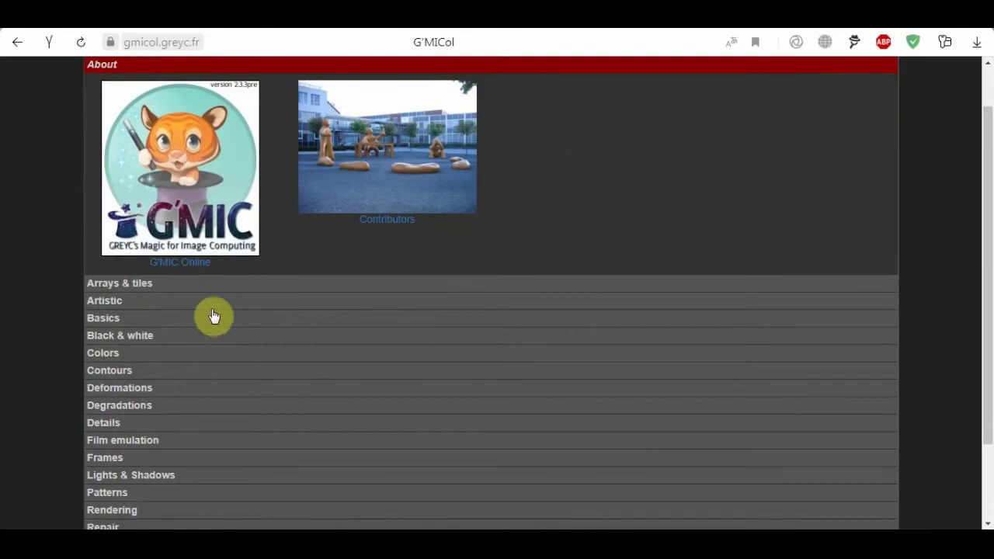
click(174, 302)
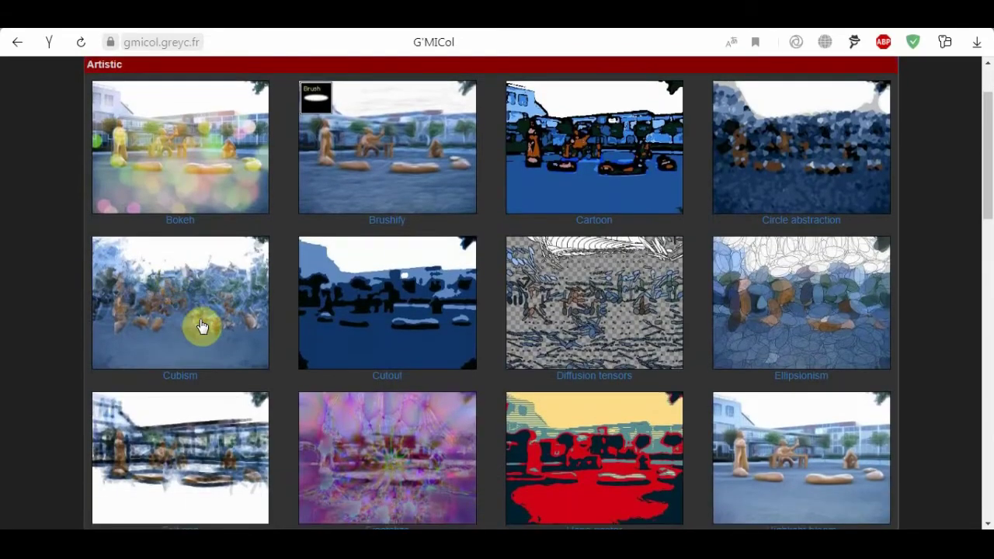
scroll(244, 344, down, 3)
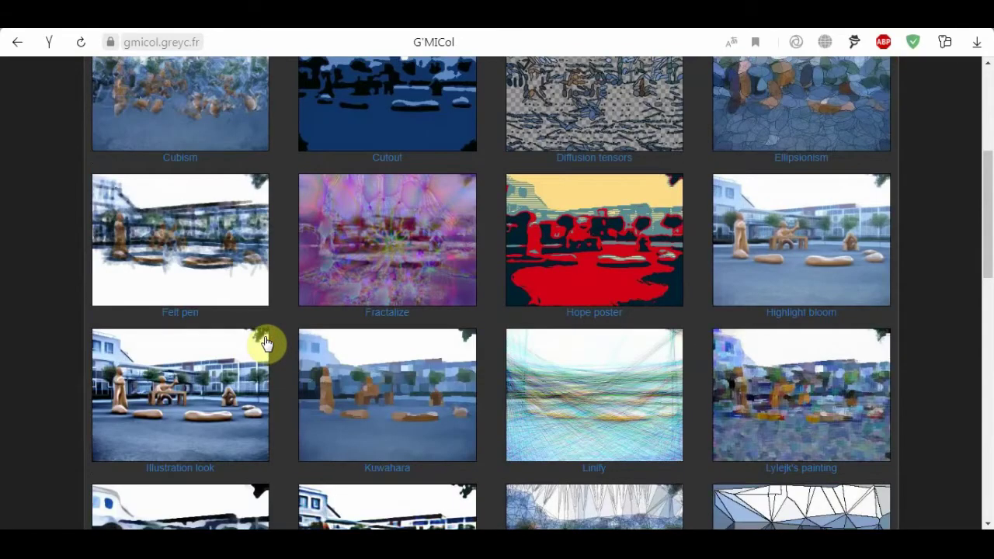
scroll(264, 342, down, 2)
scroll(264, 343, down, 5)
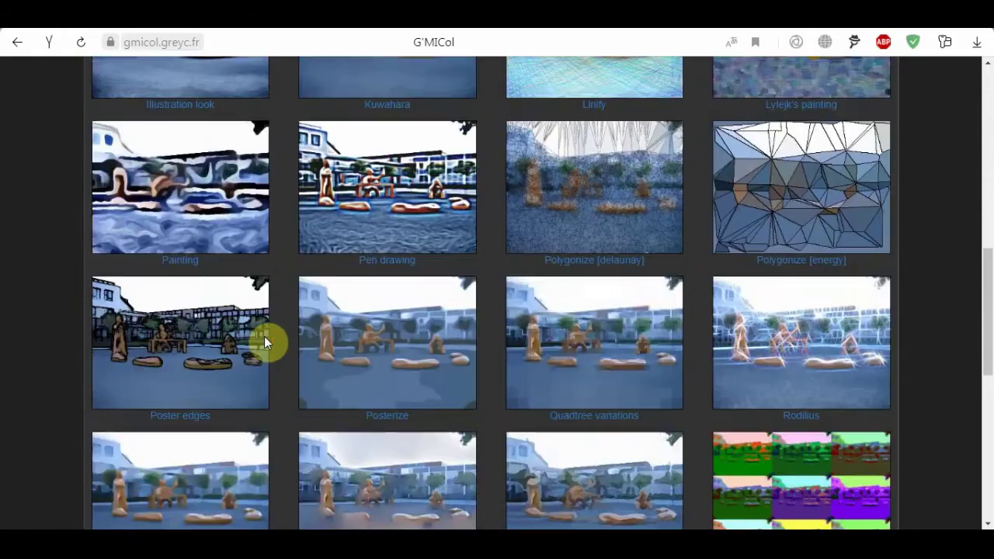
scroll(266, 344, up, 3)
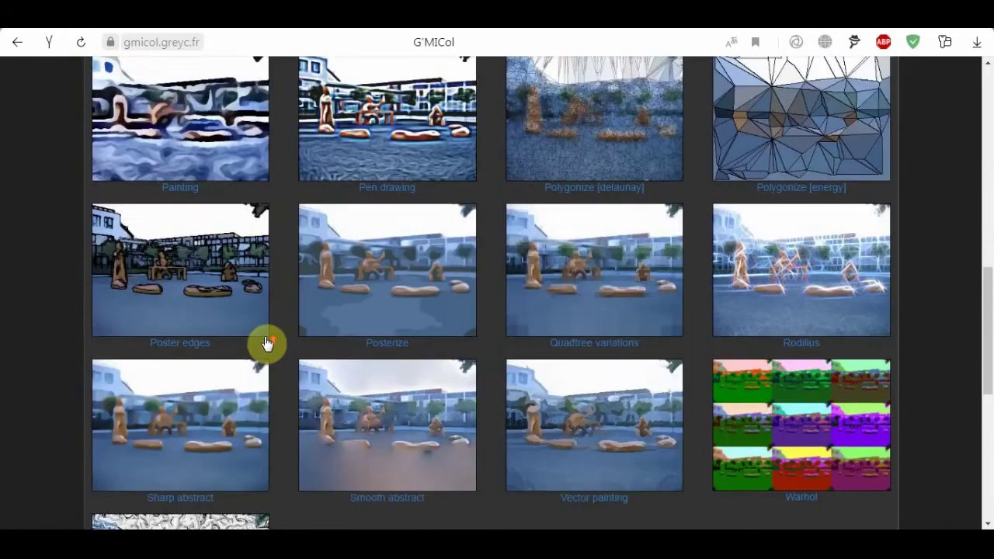
scroll(599, 362, up, 1)
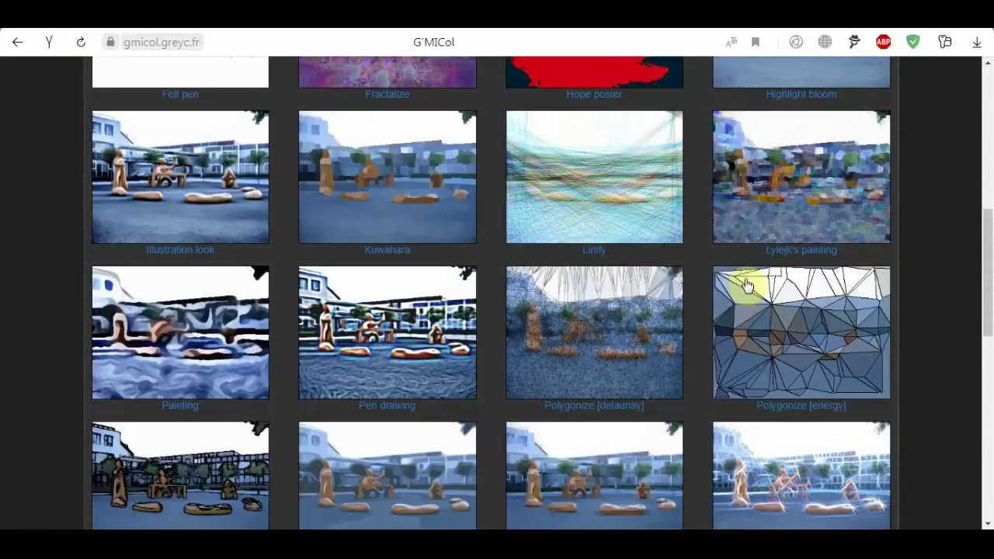
Open Lylejk's painting, render it on the full sample image and compare it with the original.
click(788, 195)
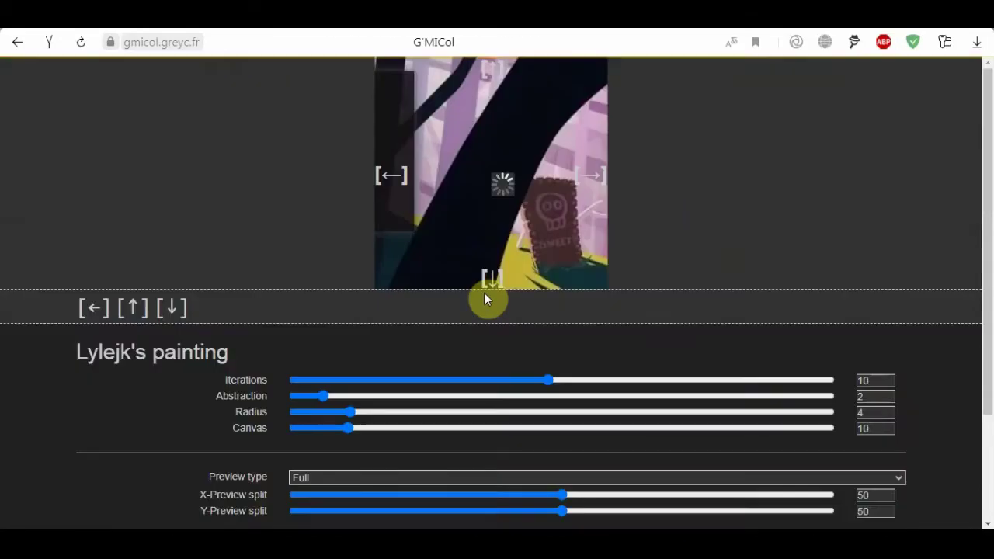
scroll(484, 293, down, 1)
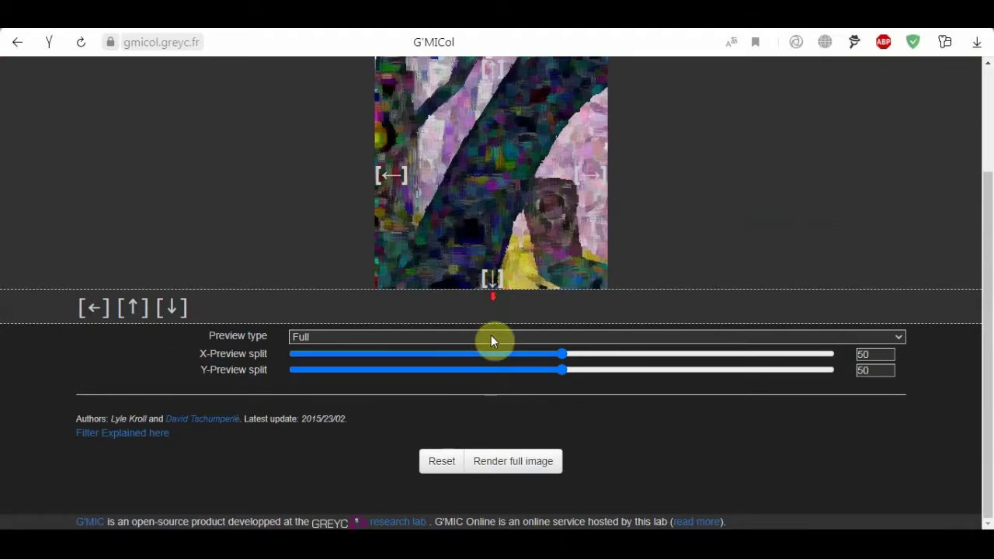
click(526, 461)
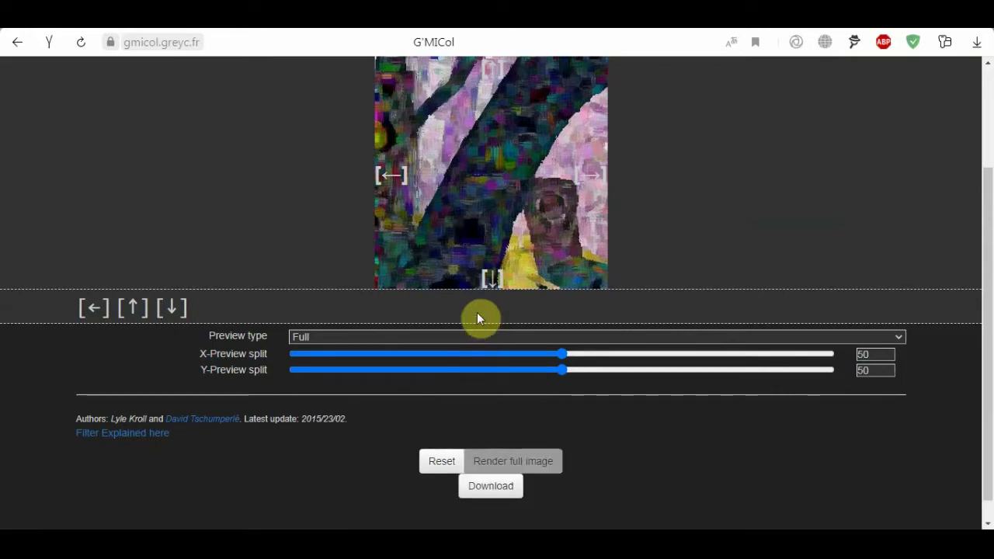
mouse_move(452, 276)
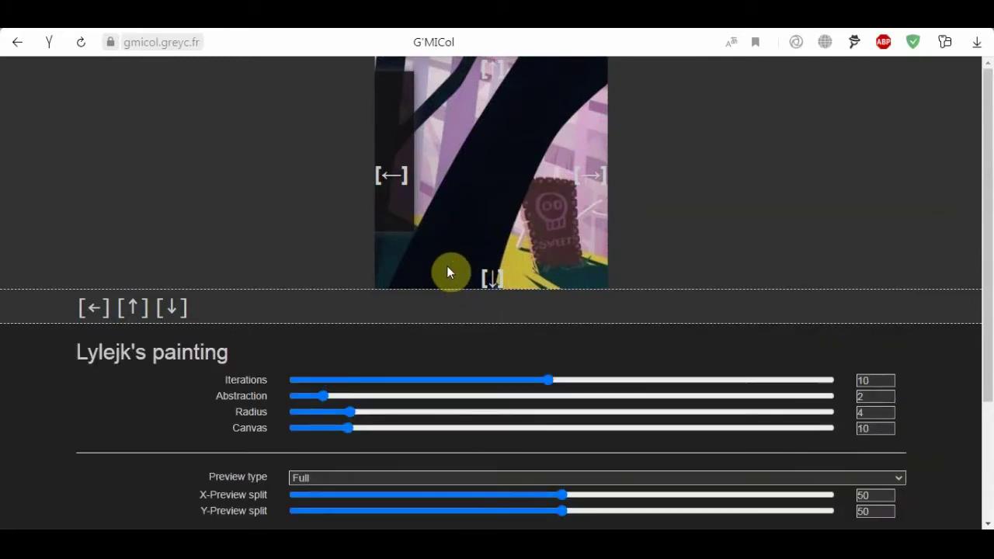
scroll(445, 262, down, 2)
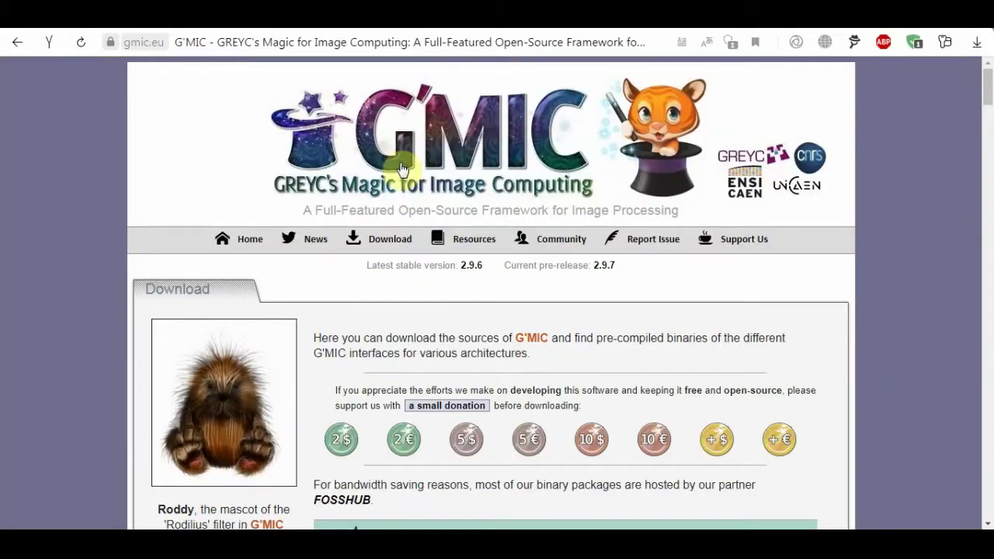
Scroll the Download page to the Windows .zip link under 'G'MIC-Qt plug-in for Krita (3.2+)'.
mouse_move(574, 249)
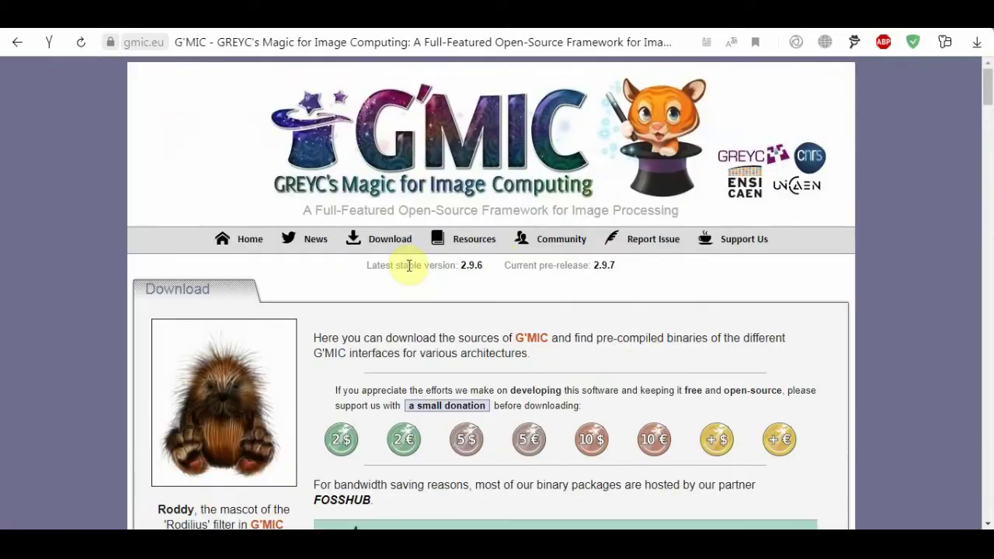
scroll(409, 264, down, 6)
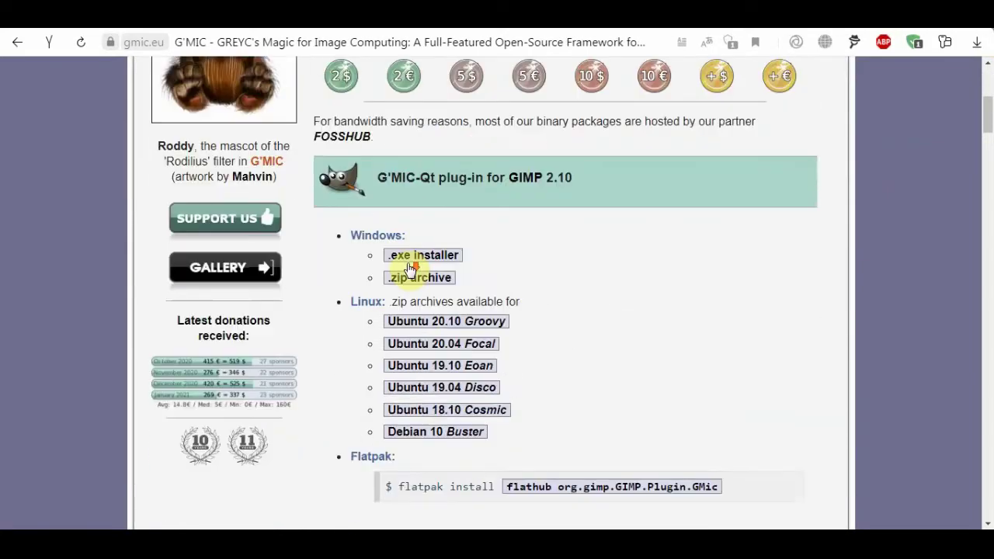
scroll(409, 268, down, 6)
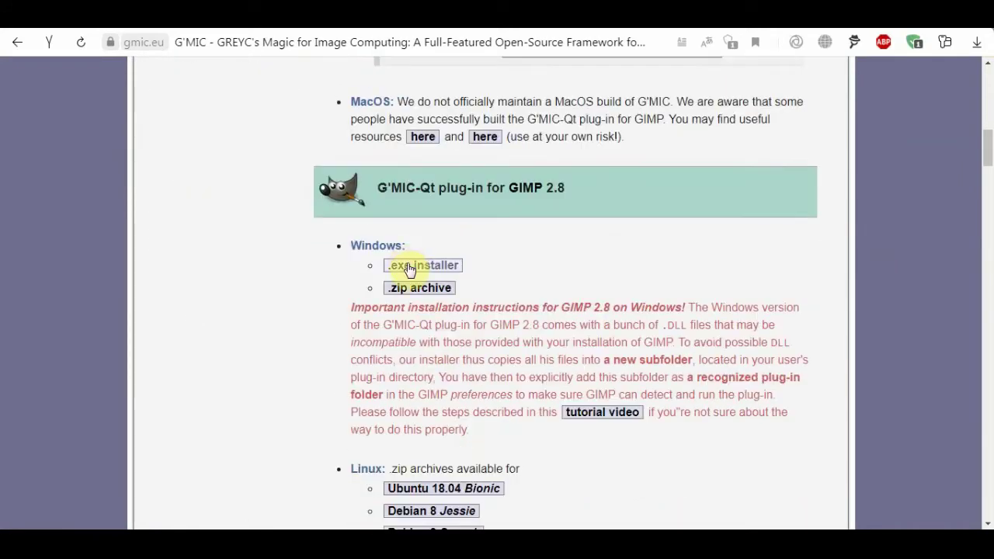
scroll(410, 269, down, 3)
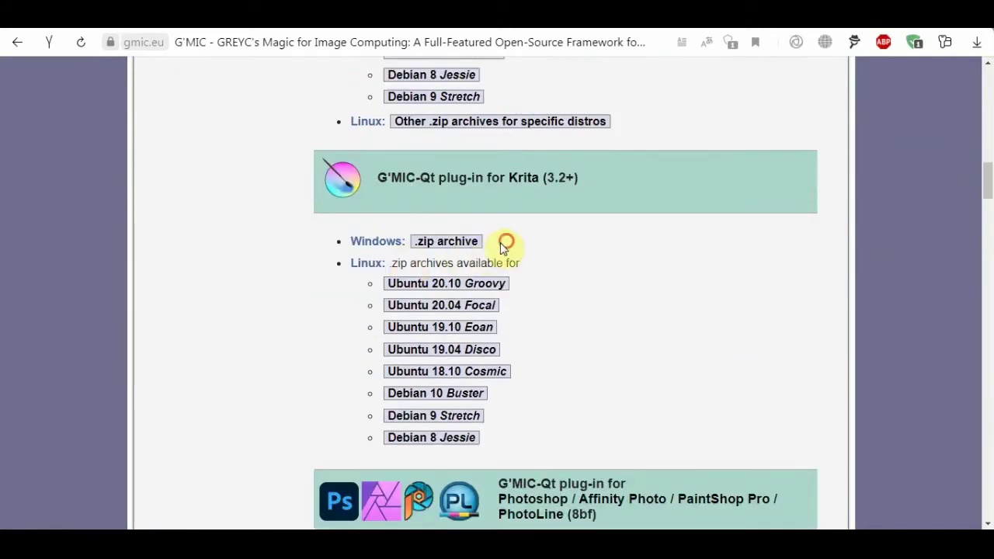
drag(505, 244, 315, 235)
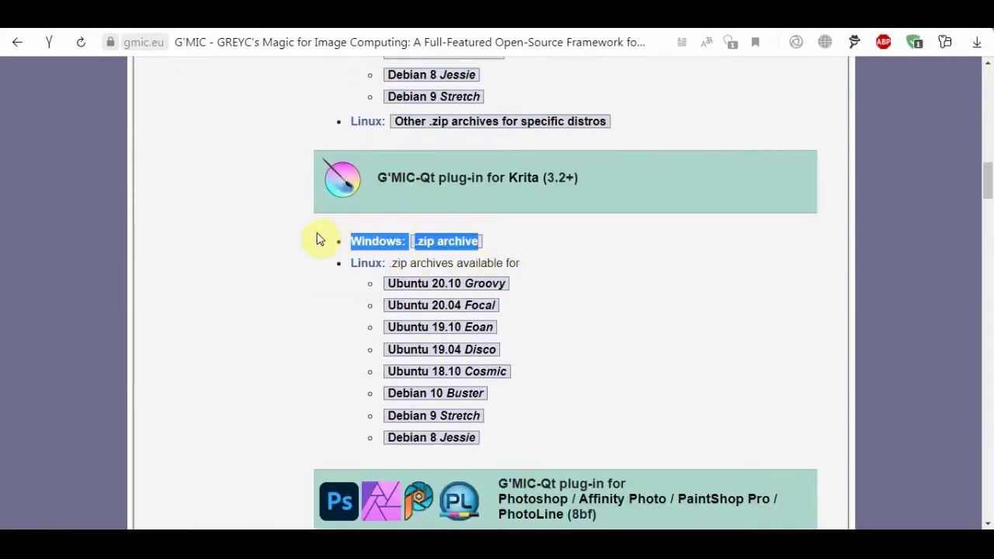
click(519, 247)
scroll(499, 253, down, 1)
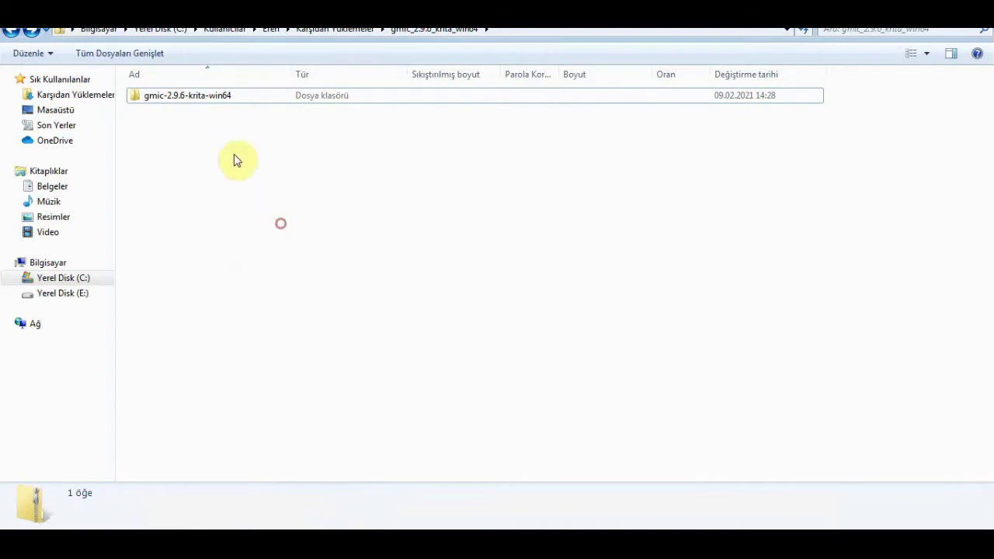
Select the gmic-2.9.6-krita-win64 folder inside the downloaded archive.
click(206, 99)
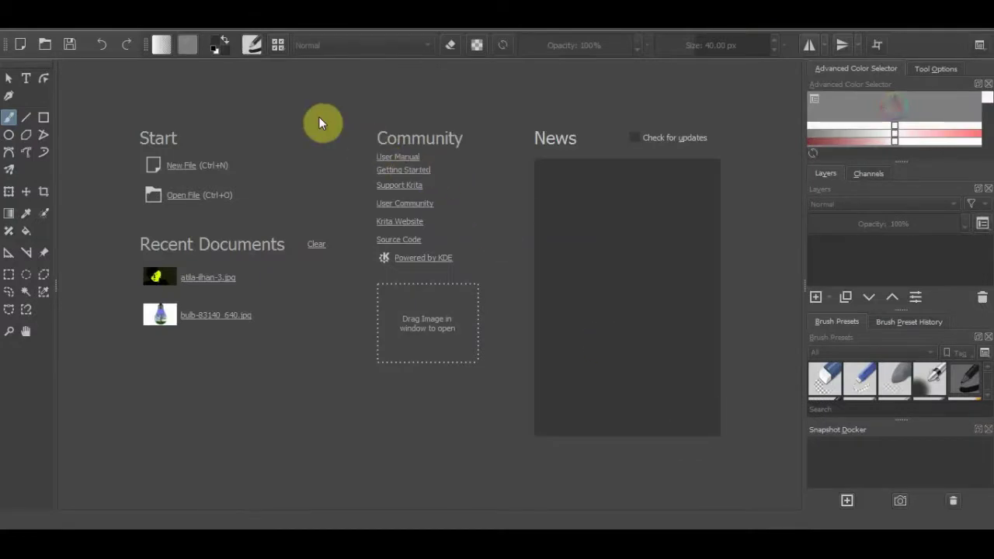
Set the G'Mic-Qt Integration path to E:/gmic-2.9.6-krita-win64/gmic_krita_qt.exe and confirm with OK.
click(234, 26)
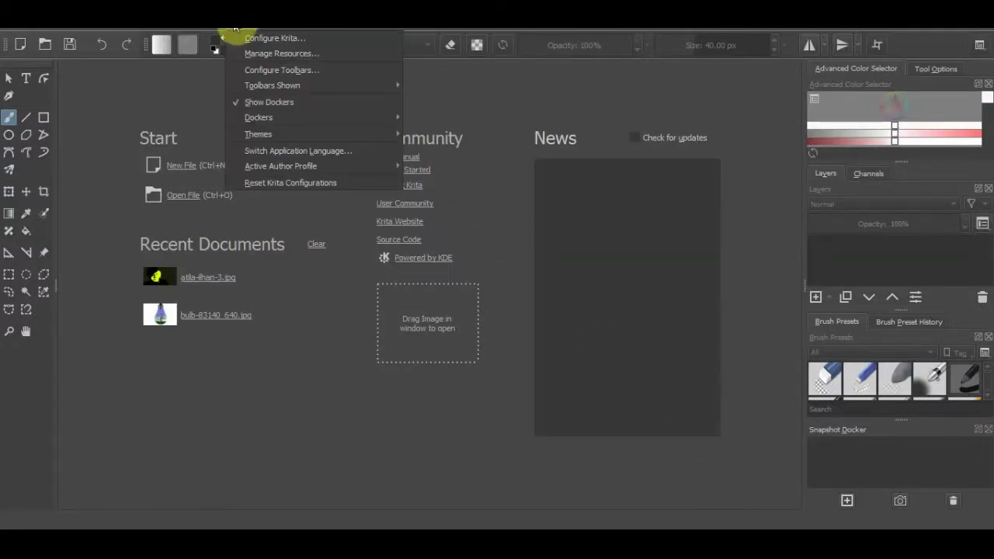
click(271, 53)
scroll(272, 363, down, 5)
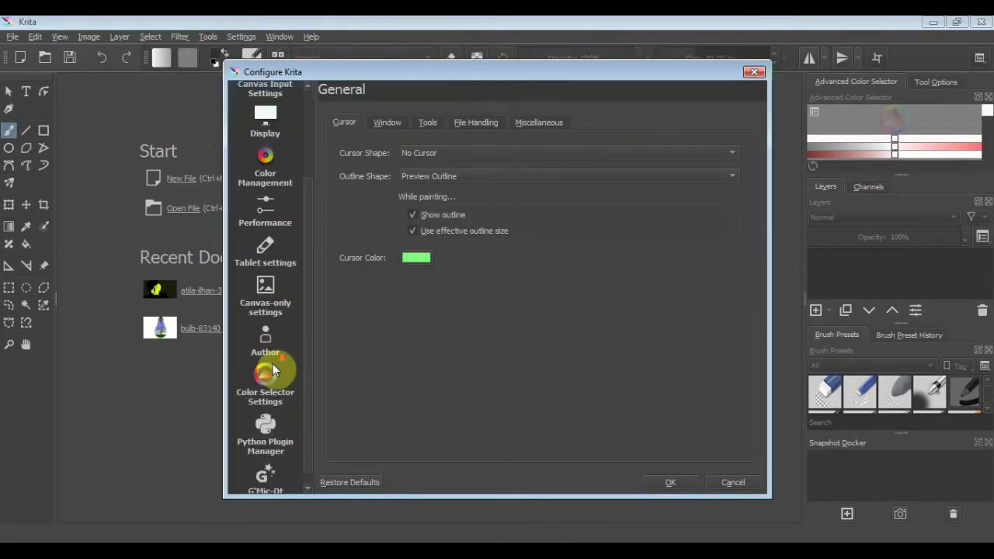
click(266, 462)
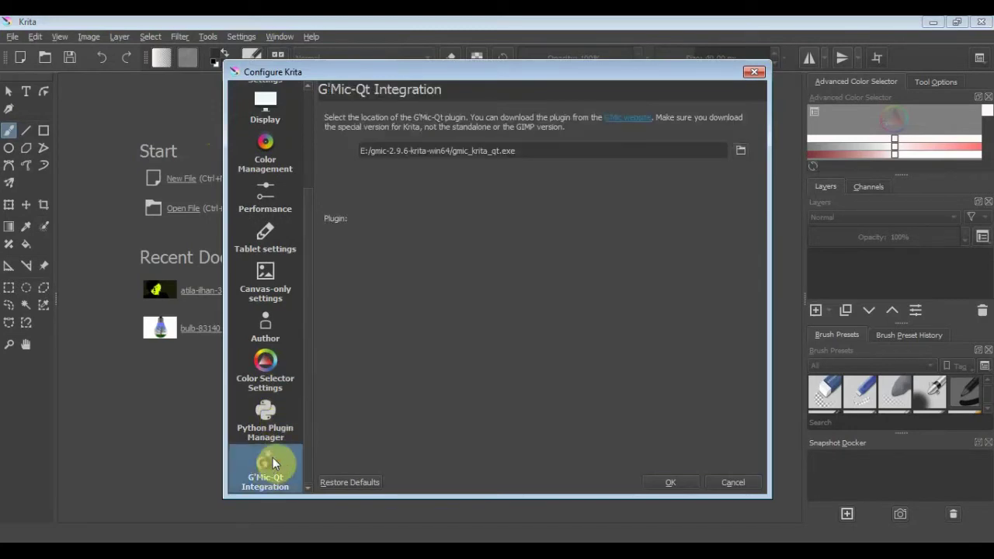
click(740, 150)
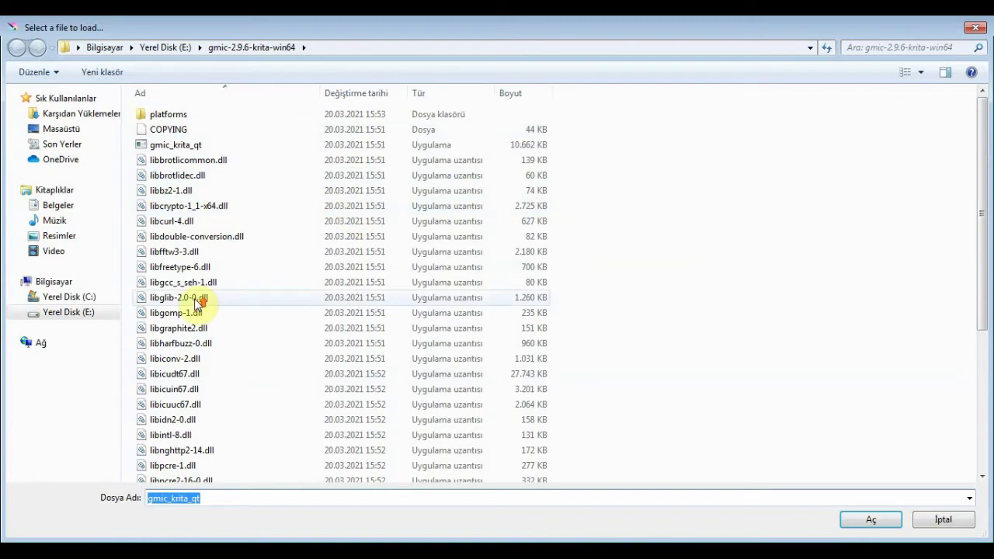
click(194, 146)
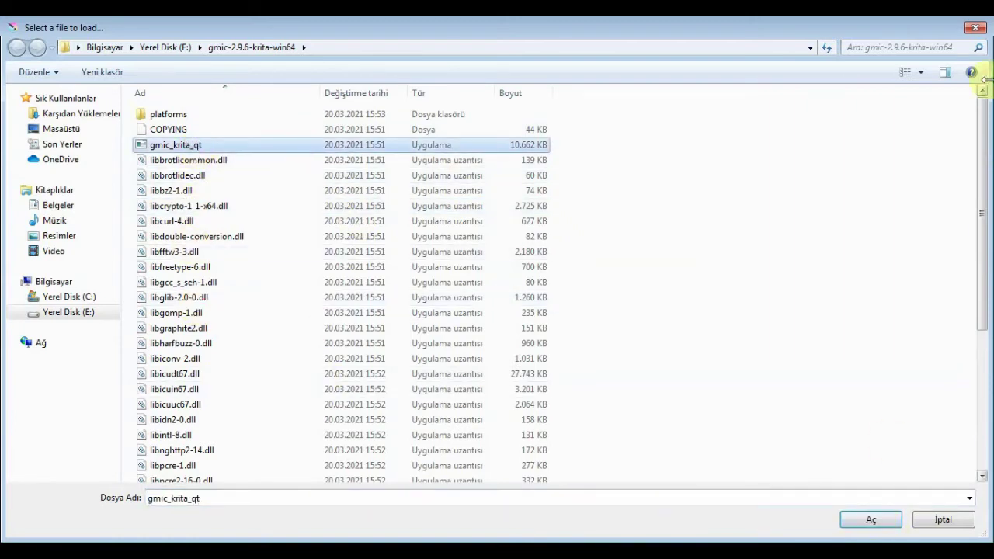
click(980, 29)
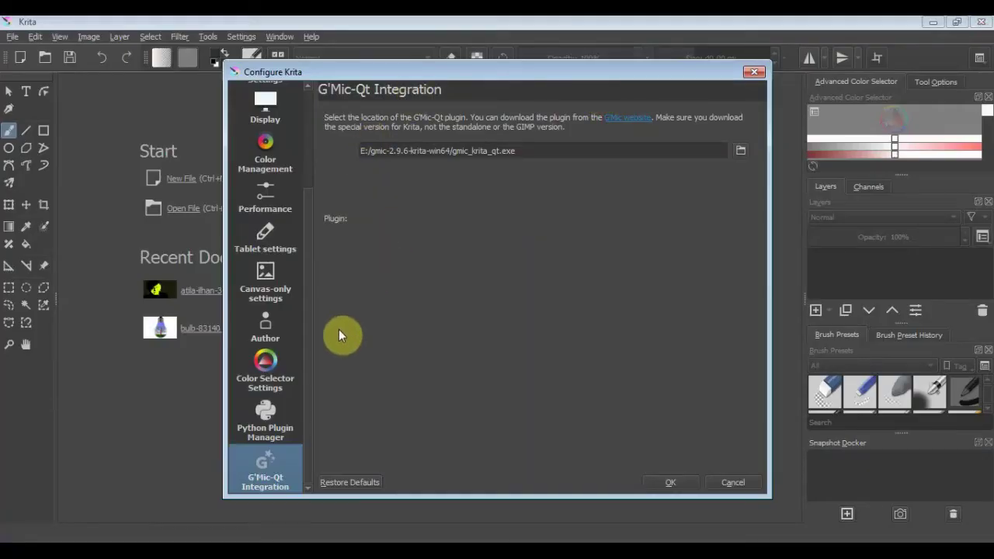
click(670, 481)
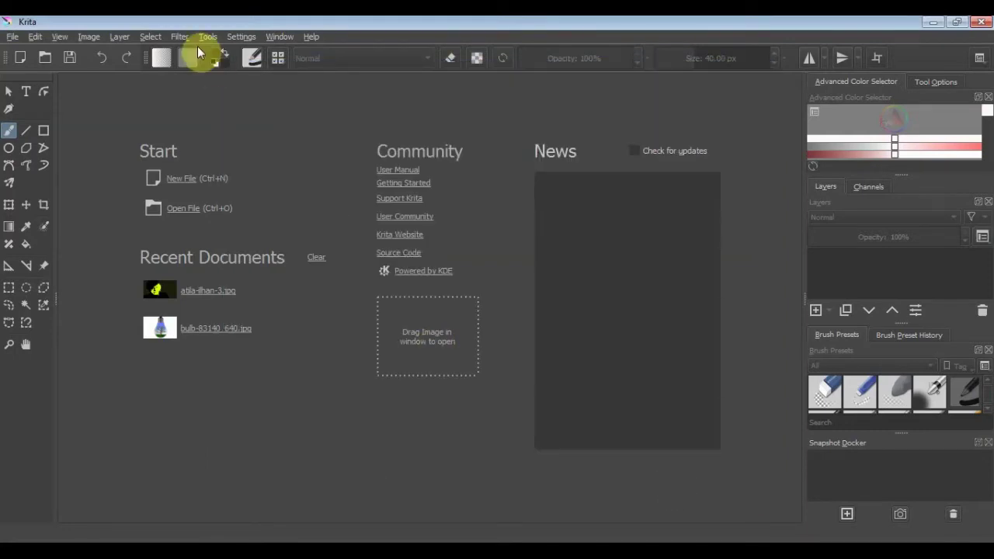
Open bulb-83140_640.jpg, launch G'MIC-Qt, browse its filters, close it and return to the browser.
click(212, 326)
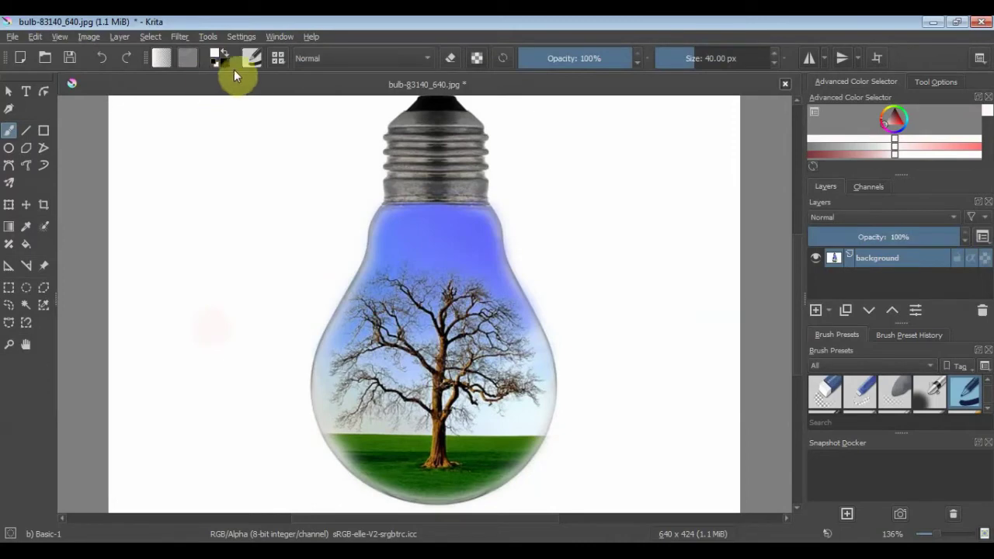
click(178, 39)
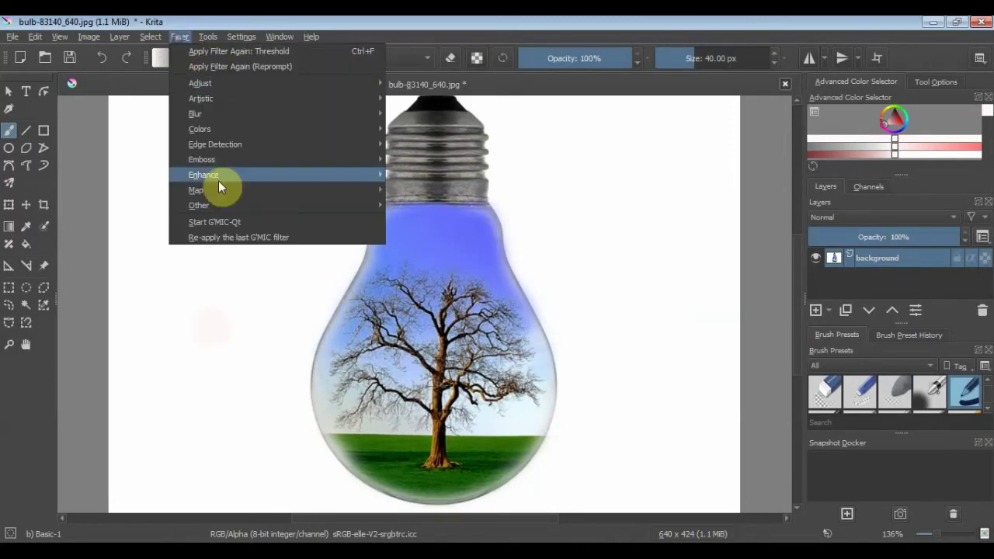
click(233, 223)
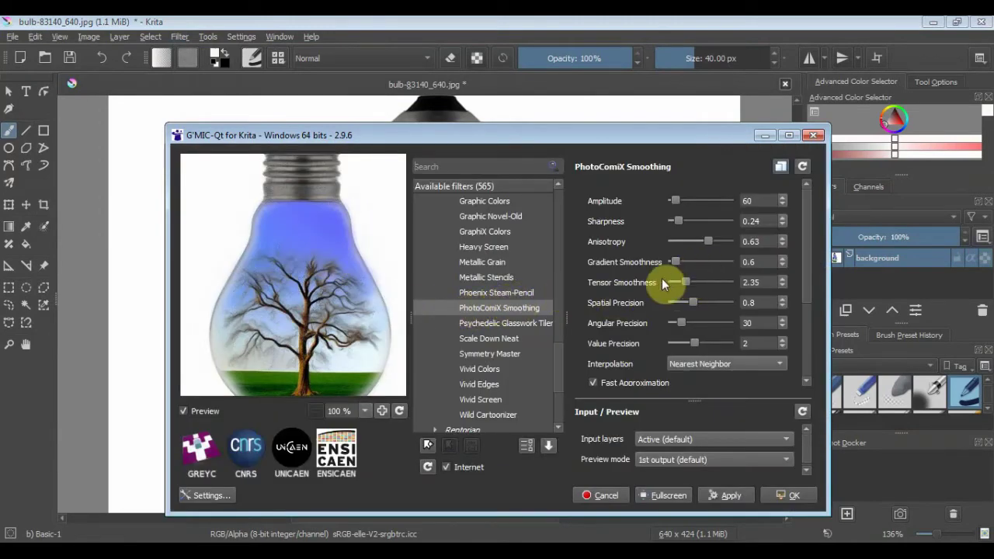
drag(557, 342, 557, 191)
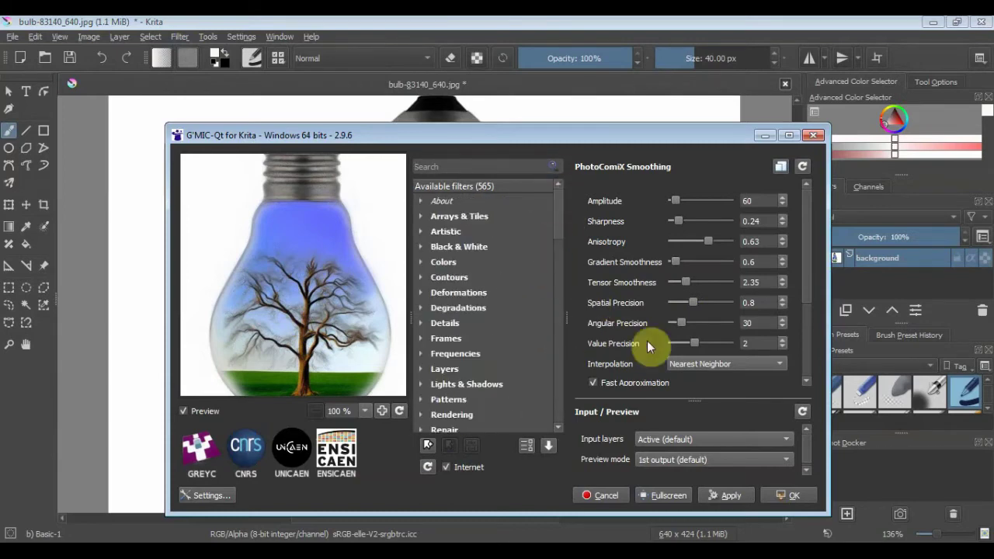
click(814, 137)
click(582, 527)
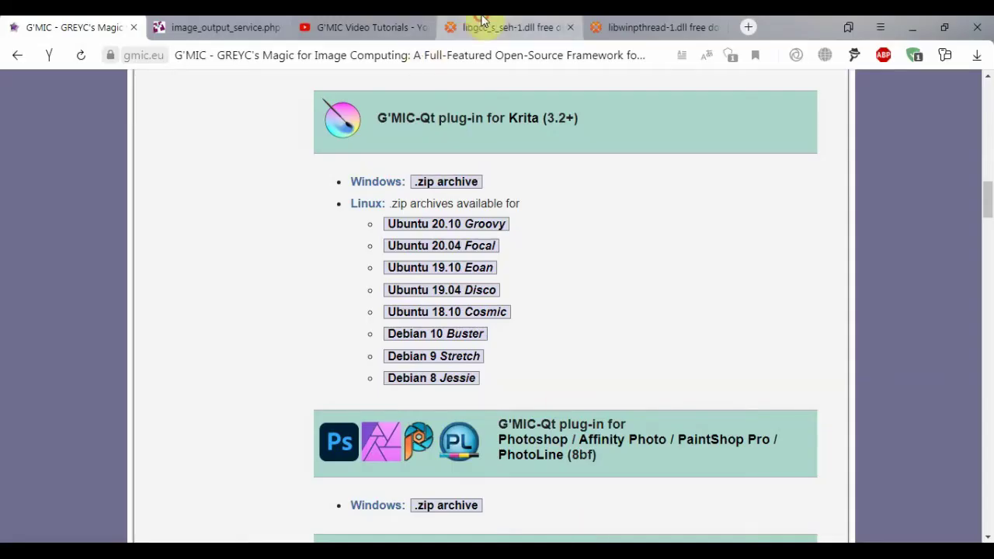
Check the libgcc_s_seh-1.dll download page, selecting and deselecting its web address.
click(464, 28)
scroll(361, 161, up, 10)
scroll(361, 161, up, 4)
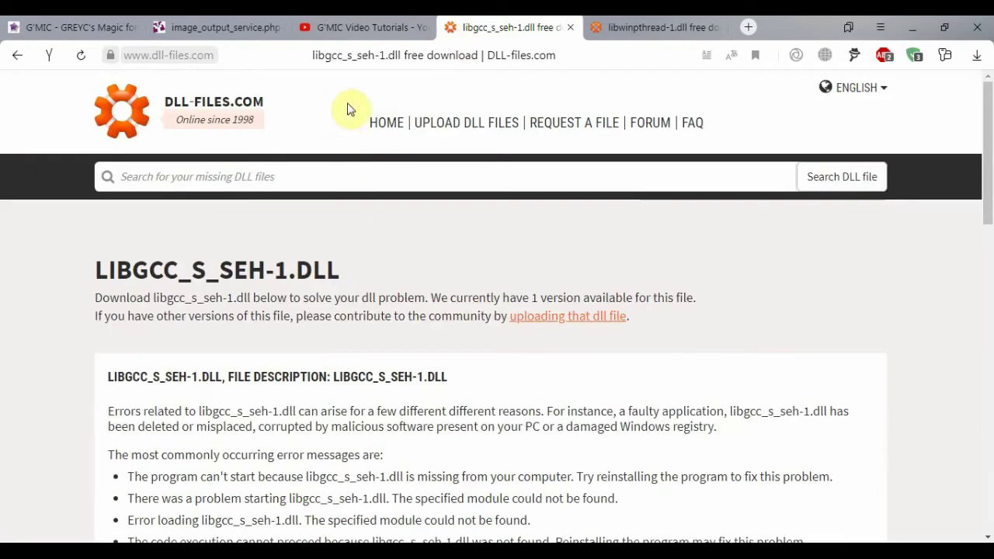
click(388, 54)
click(243, 55)
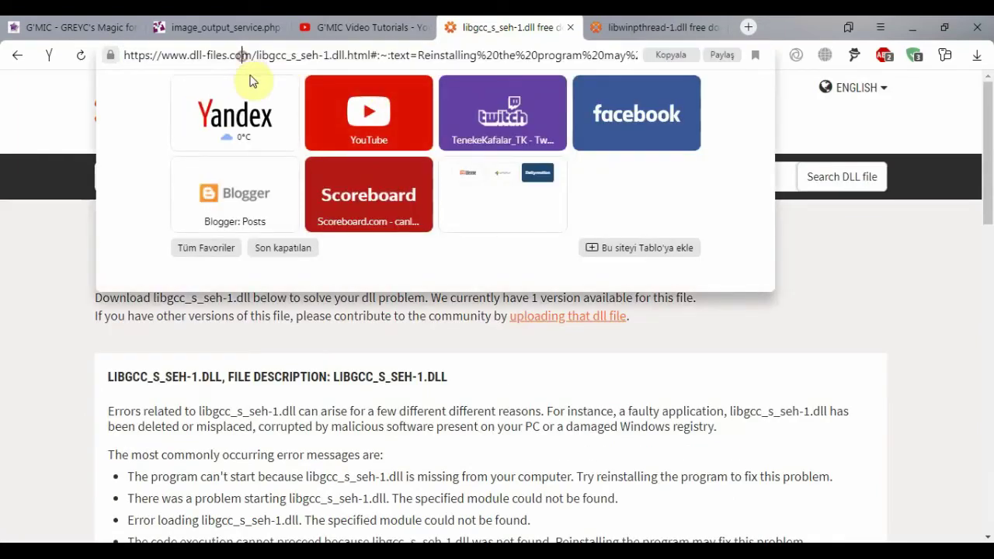
click(615, 377)
On the libwinpthread-1.dll page, highlight the Step 2 install paths, then return to Krita.
click(714, 23)
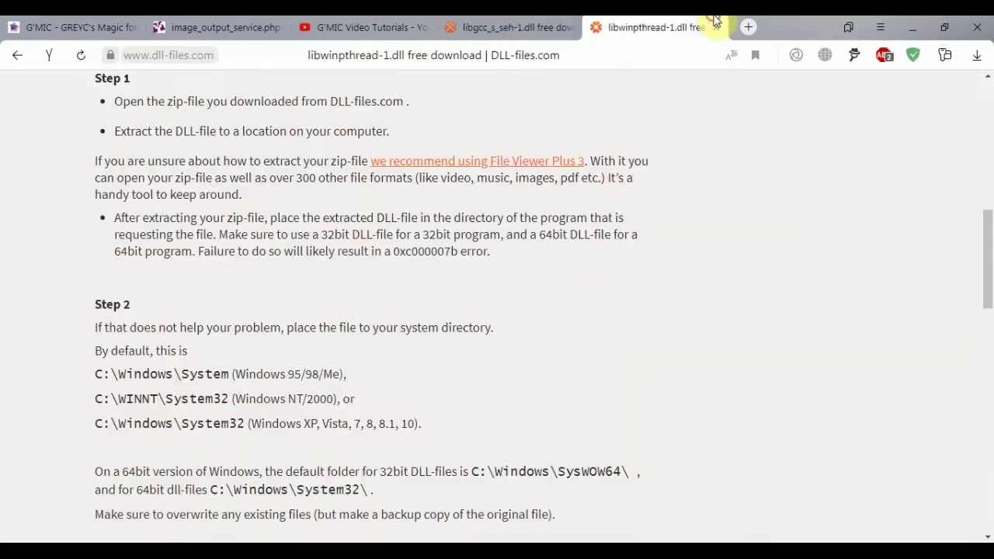
scroll(439, 246, up, 5)
scroll(439, 246, up, 1)
scroll(440, 245, down, 4)
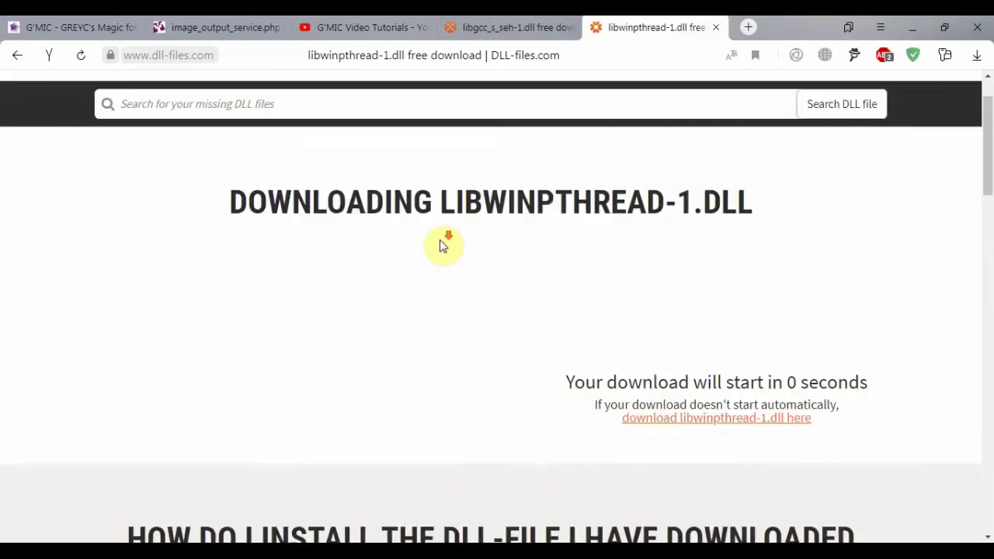
scroll(444, 245, down, 1)
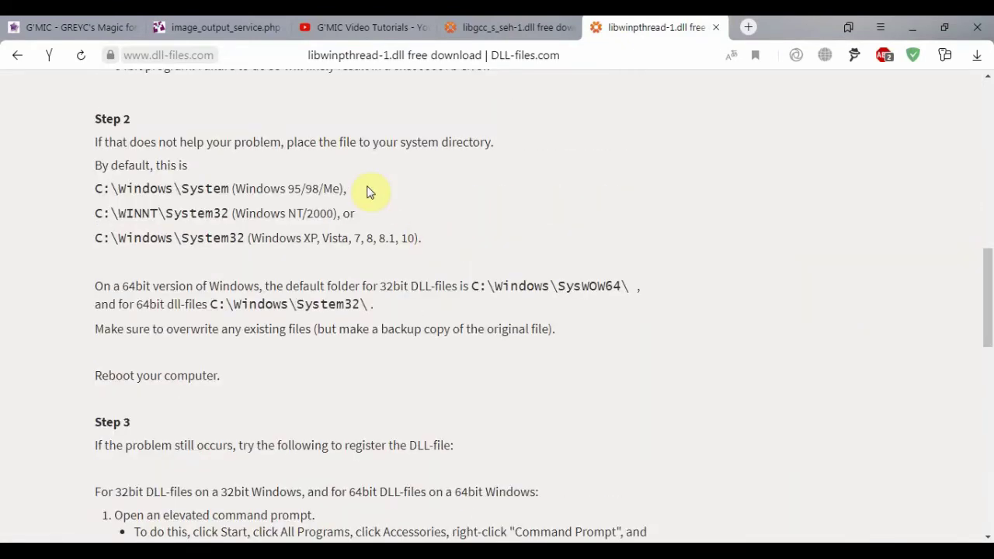
drag(90, 117, 460, 252)
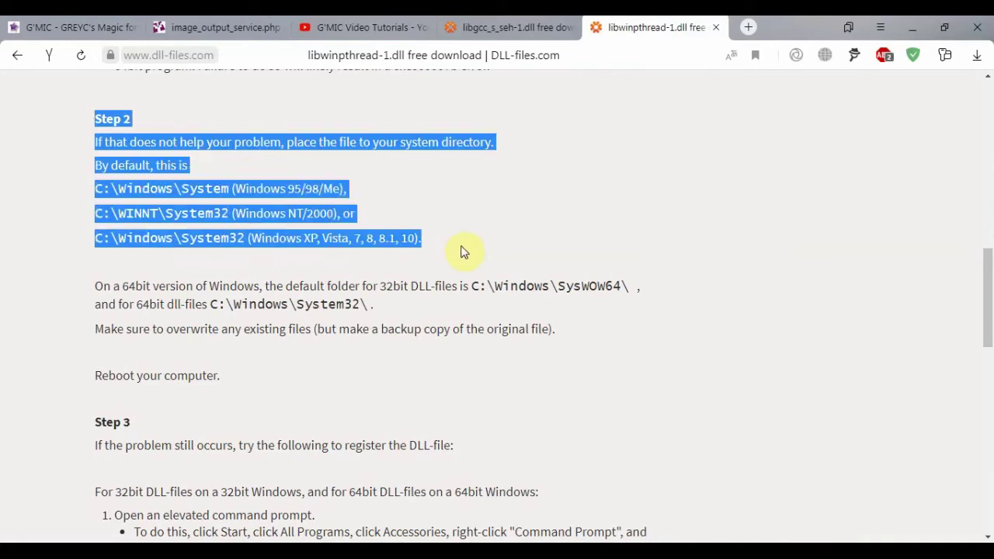
click(559, 230)
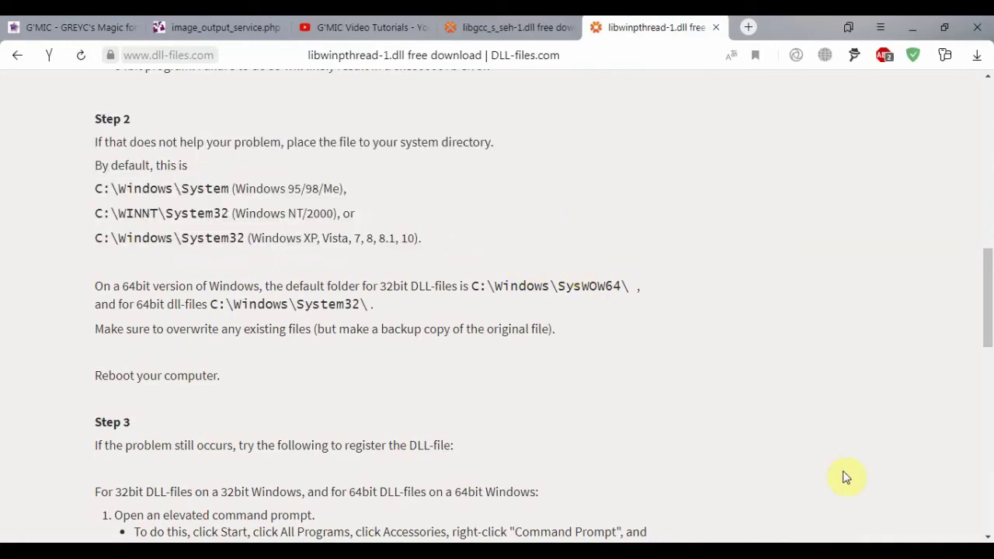
click(900, 542)
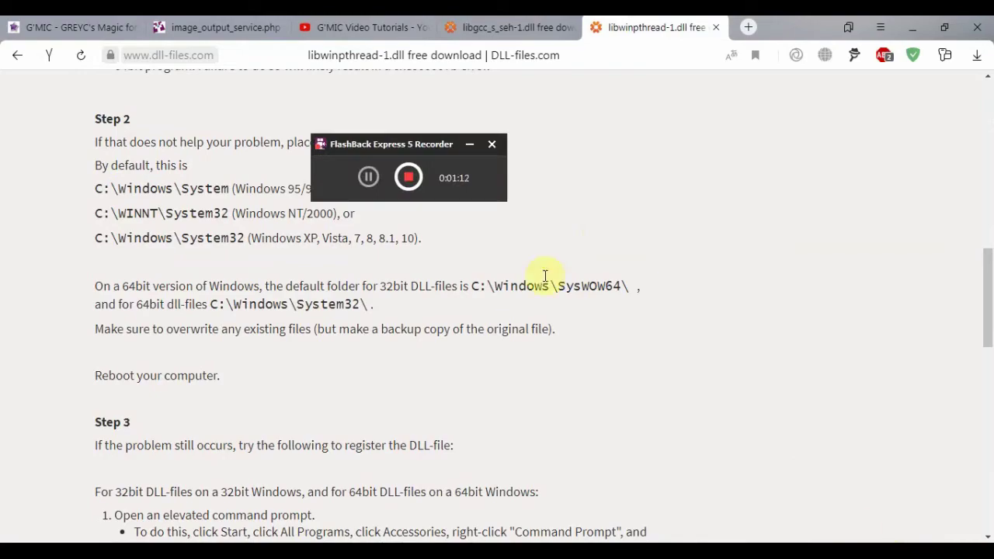
click(409, 177)
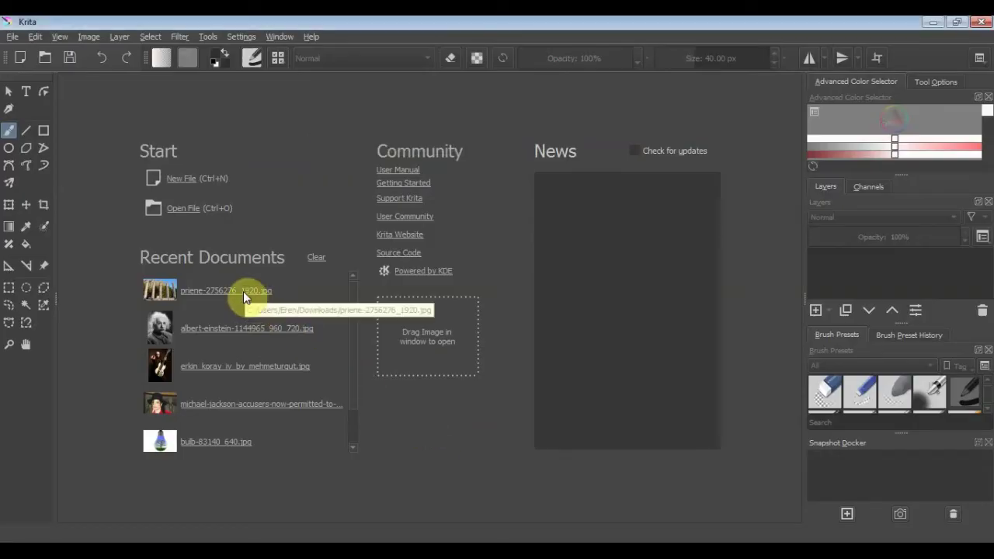
Open albert-einstein-1144965_960_720.jpg and launch G'MIC-Qt from the Filter menu.
click(225, 330)
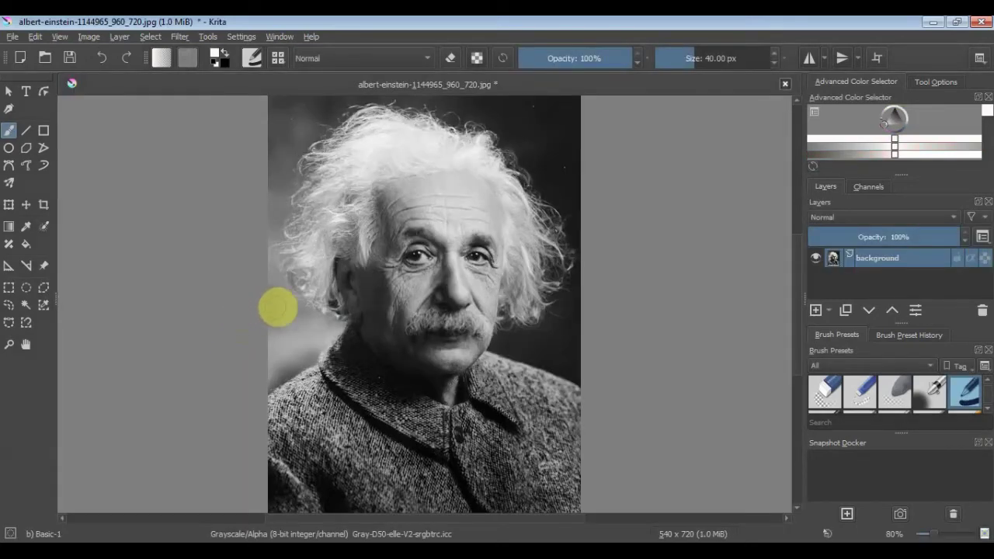
scroll(459, 378, up, 1)
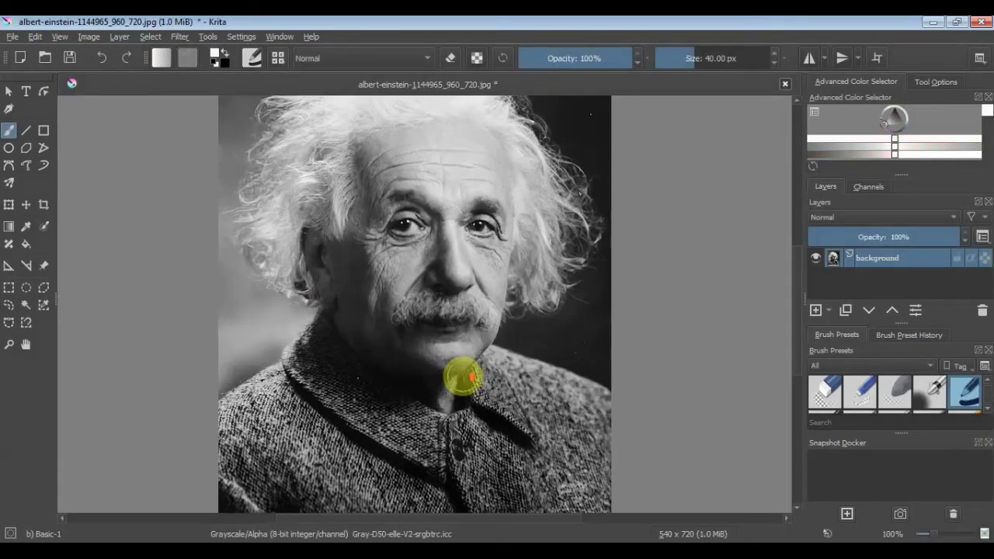
click(179, 36)
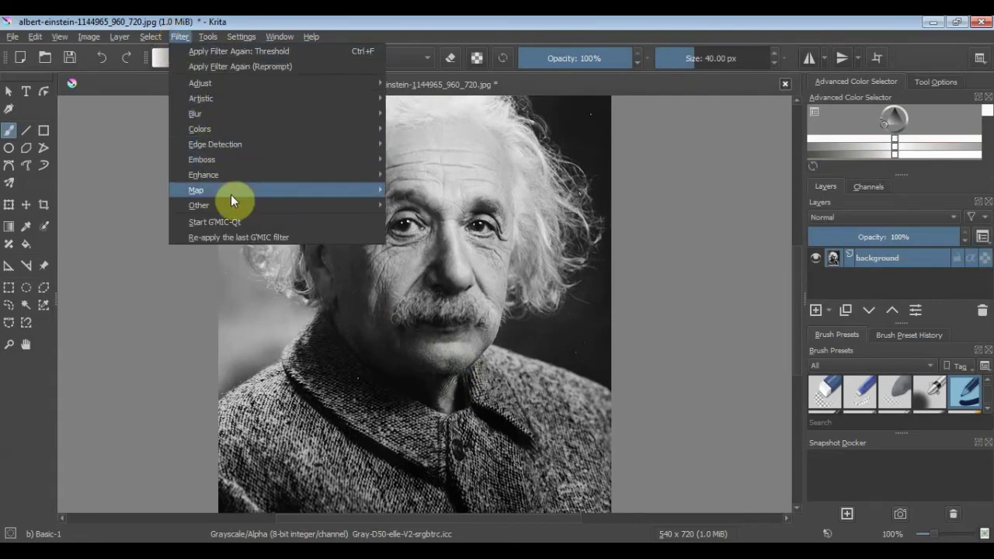
click(236, 222)
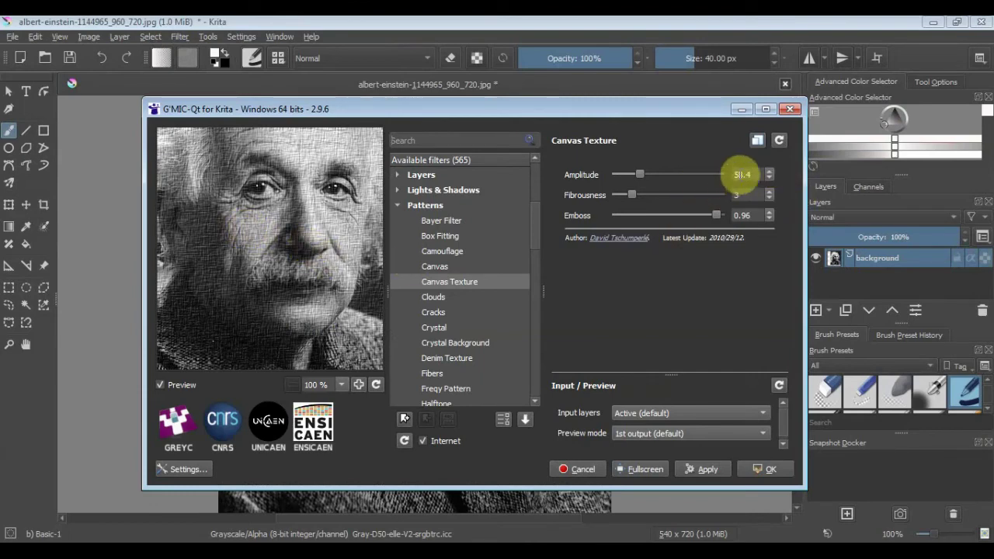
Raise the Canvas Texture Amplitude step by step from 32.8 up to 48.16.
scroll(769, 179, down, 8)
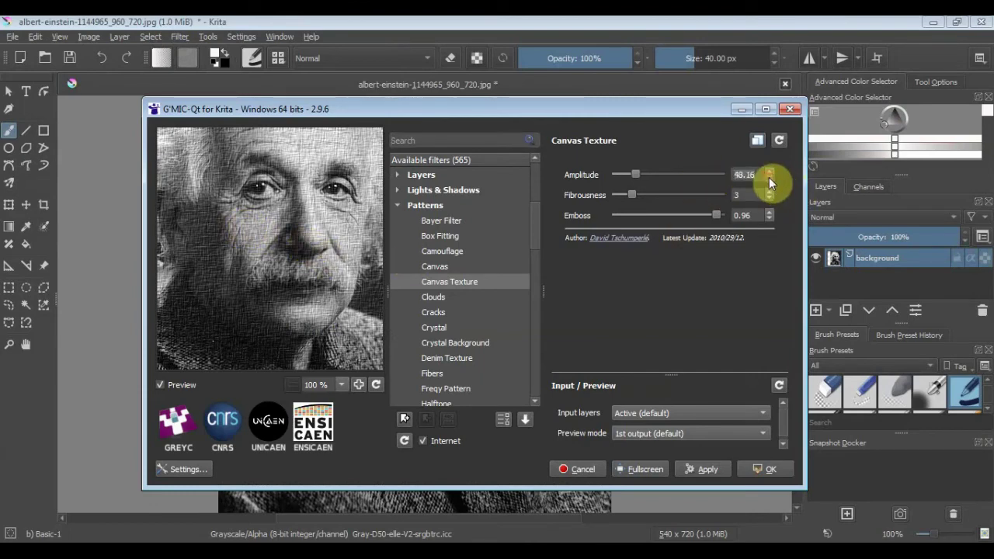
scroll(768, 179, down, 12)
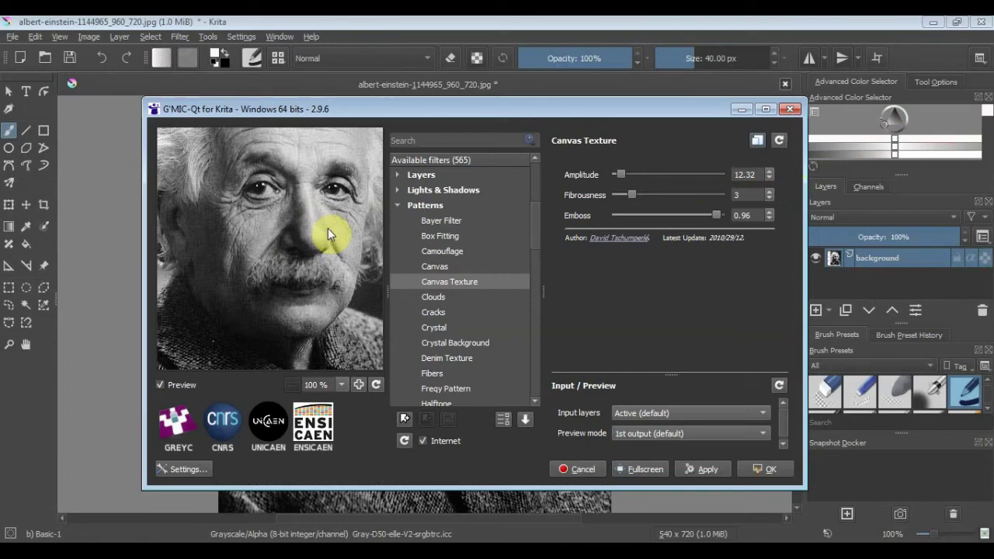
scroll(770, 170, up, 4)
click(771, 170)
click(771, 171)
click(771, 172)
click(771, 172)
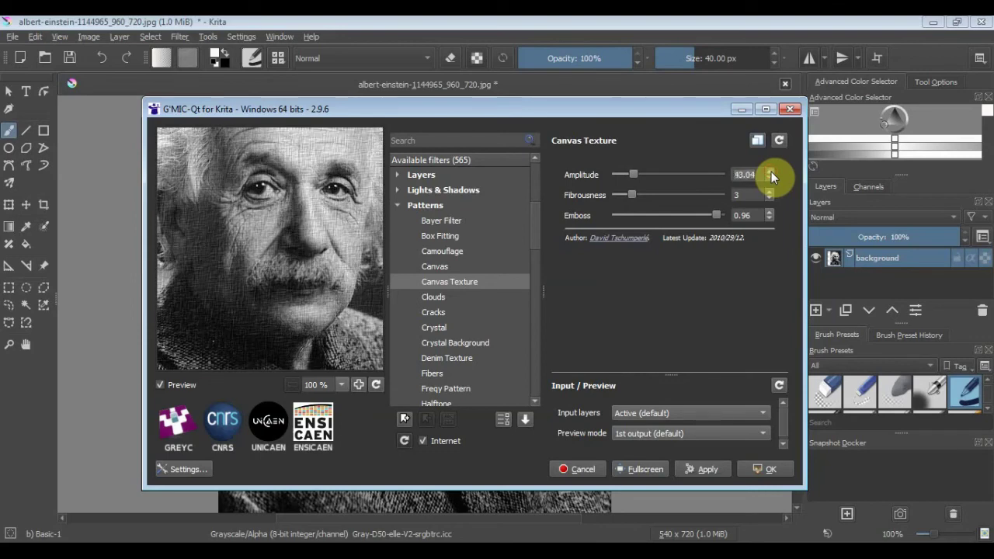
click(771, 172)
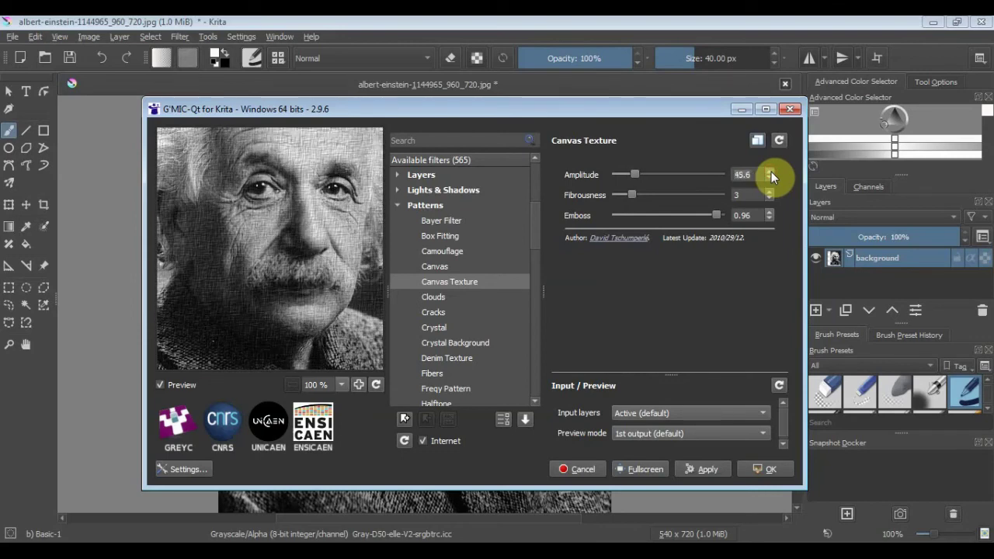
click(771, 171)
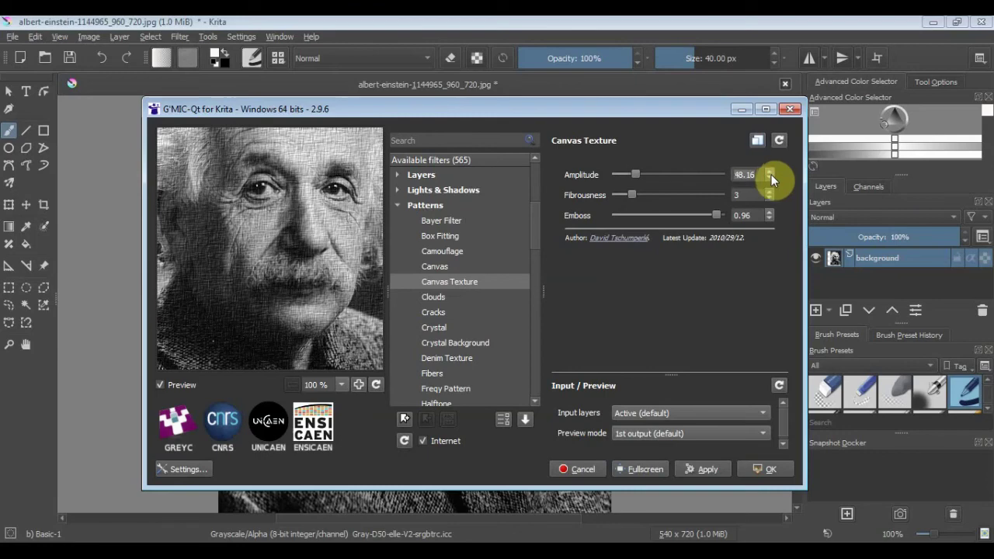
Apply the Canvas Texture filter to the Einstein photo and confirm, closing G'MIC-Qt.
click(707, 466)
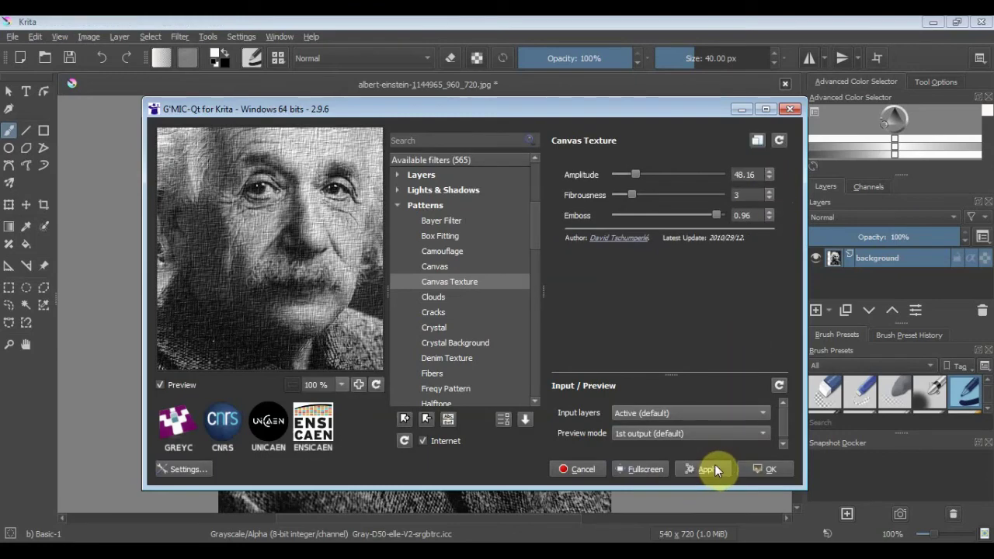
click(759, 466)
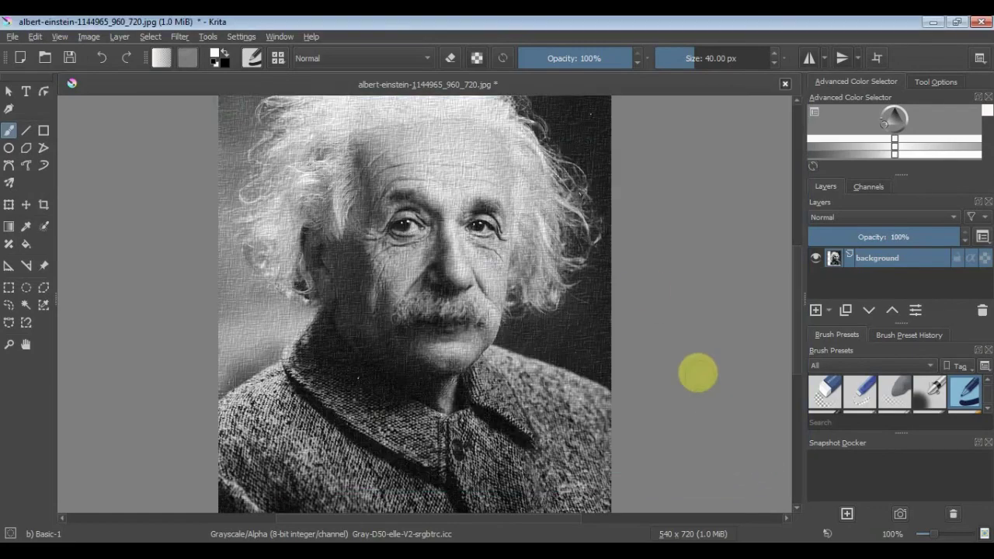
scroll(416, 262, up, 1)
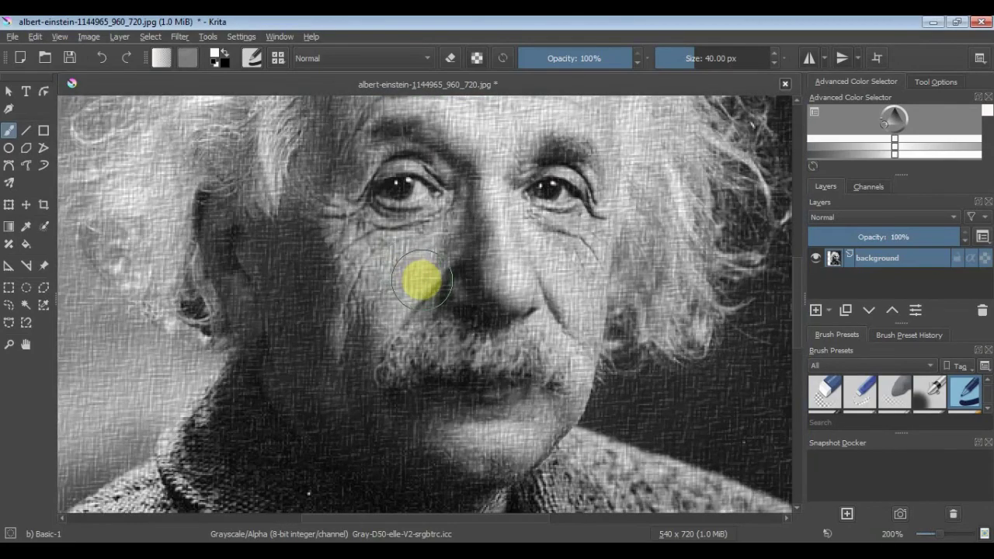
scroll(565, 325, down, 3)
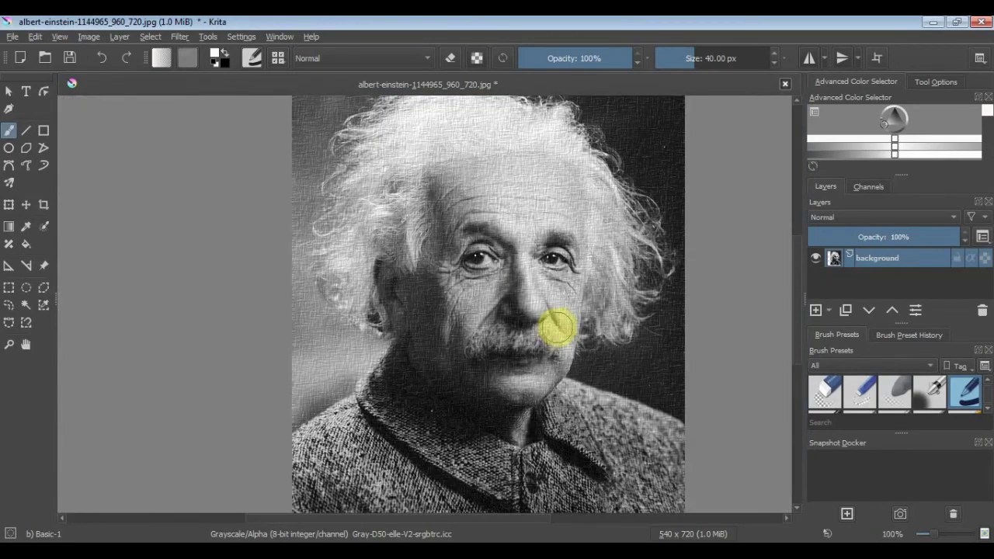